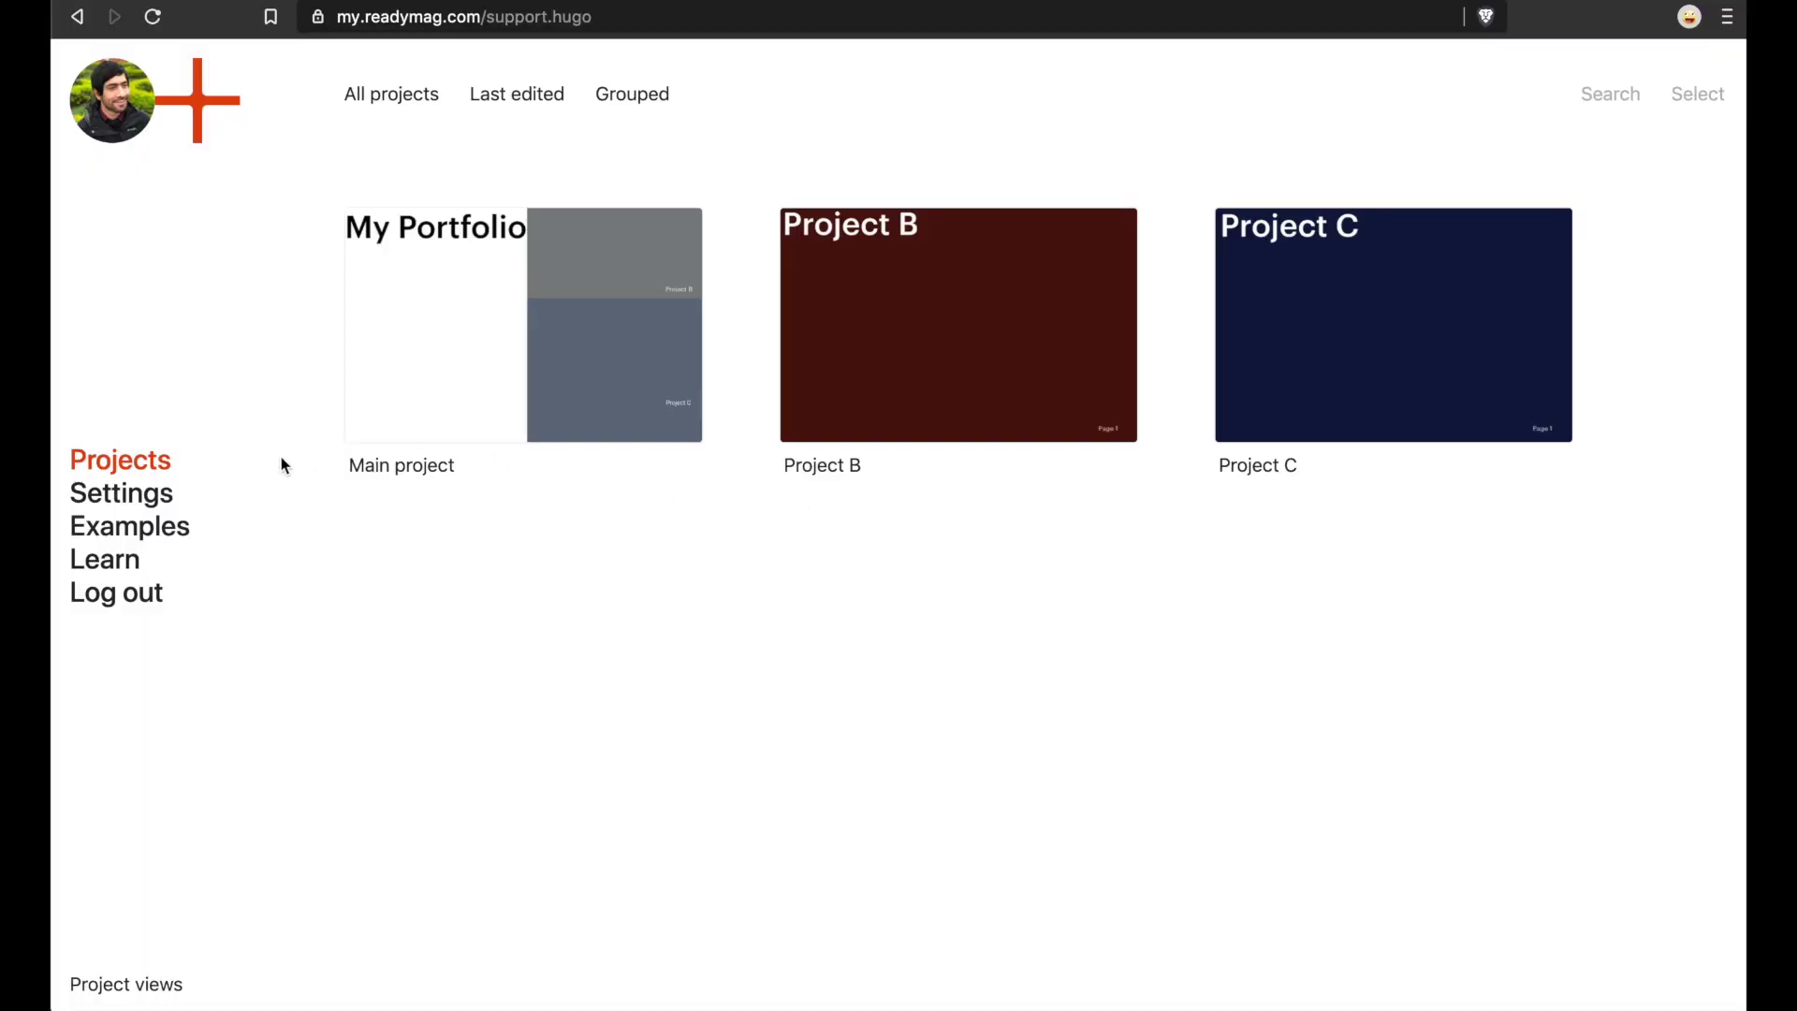
Step: Go from the projects dashboard to the account Settings page
{"action": "left_click", "coordinate": [269, 477]}
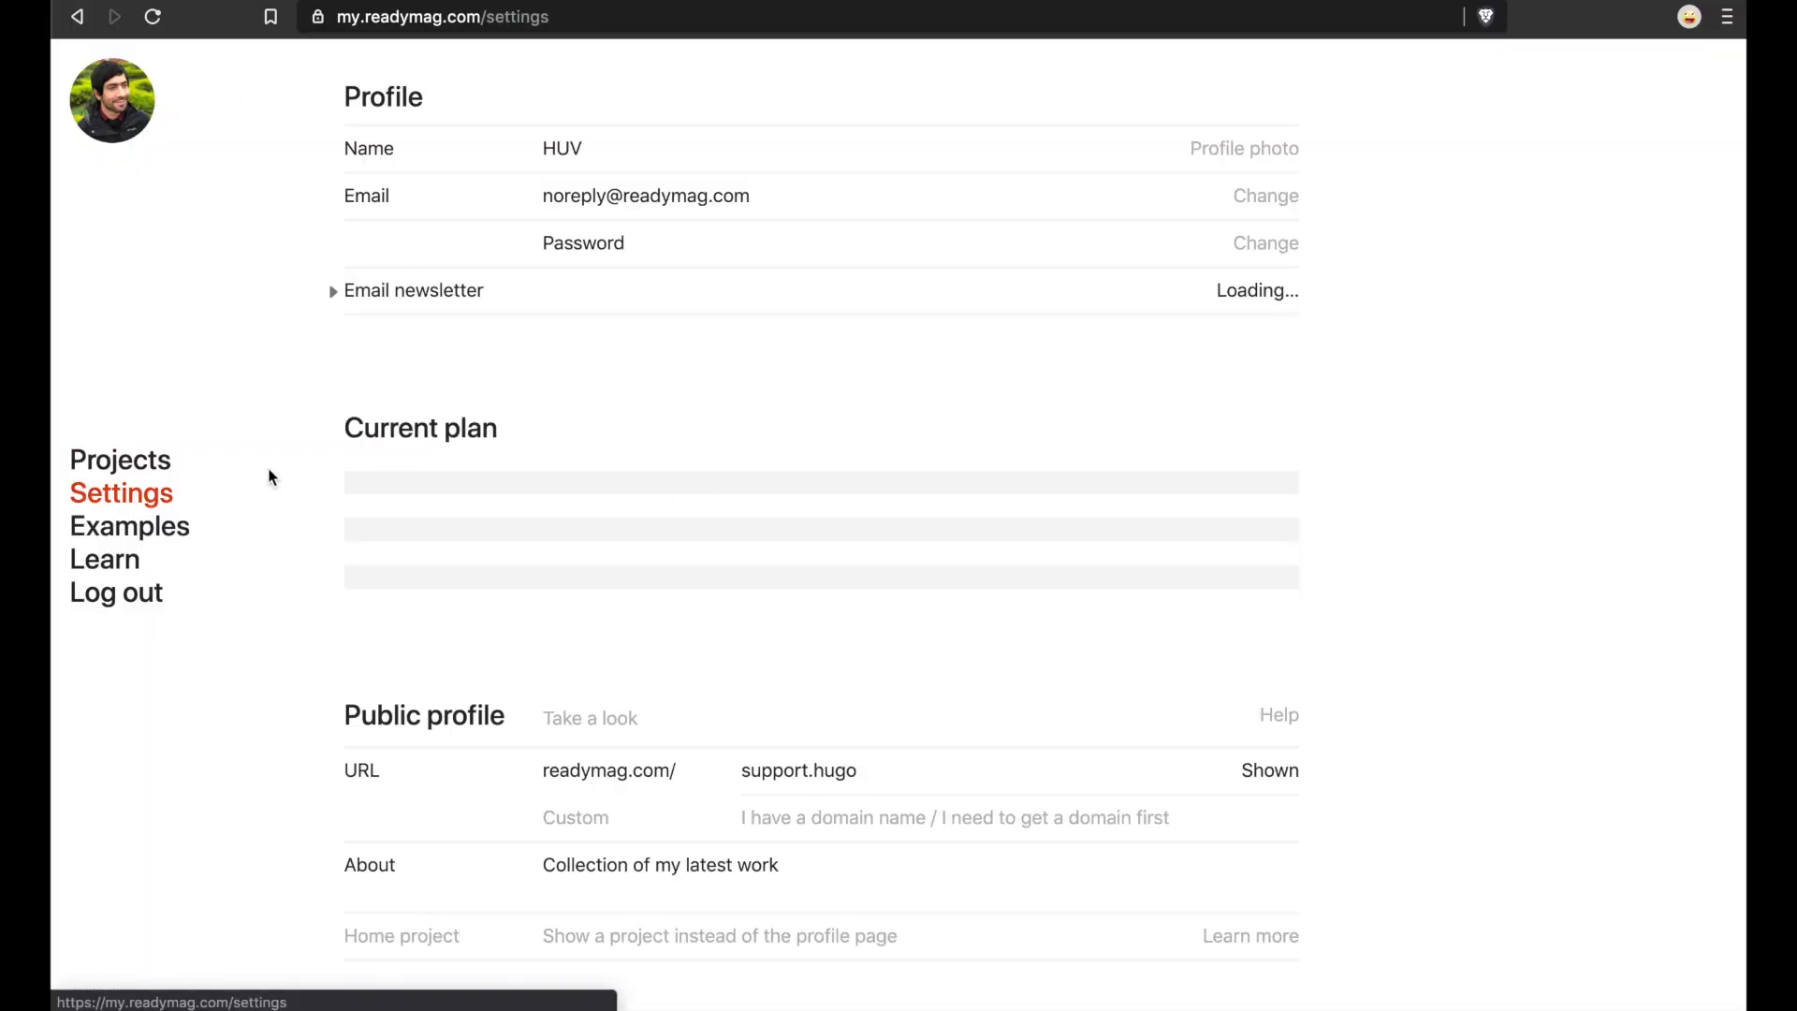
{"action": "scroll", "coordinate": [644, 523], "scroll_direction": "down", "scroll_amount": 1}
{"action": "scroll", "coordinate": [645, 523], "scroll_direction": "down", "scroll_amount": 5}
{"action": "scroll", "coordinate": [644, 524], "scroll_direction": "down", "scroll_amount": 2}
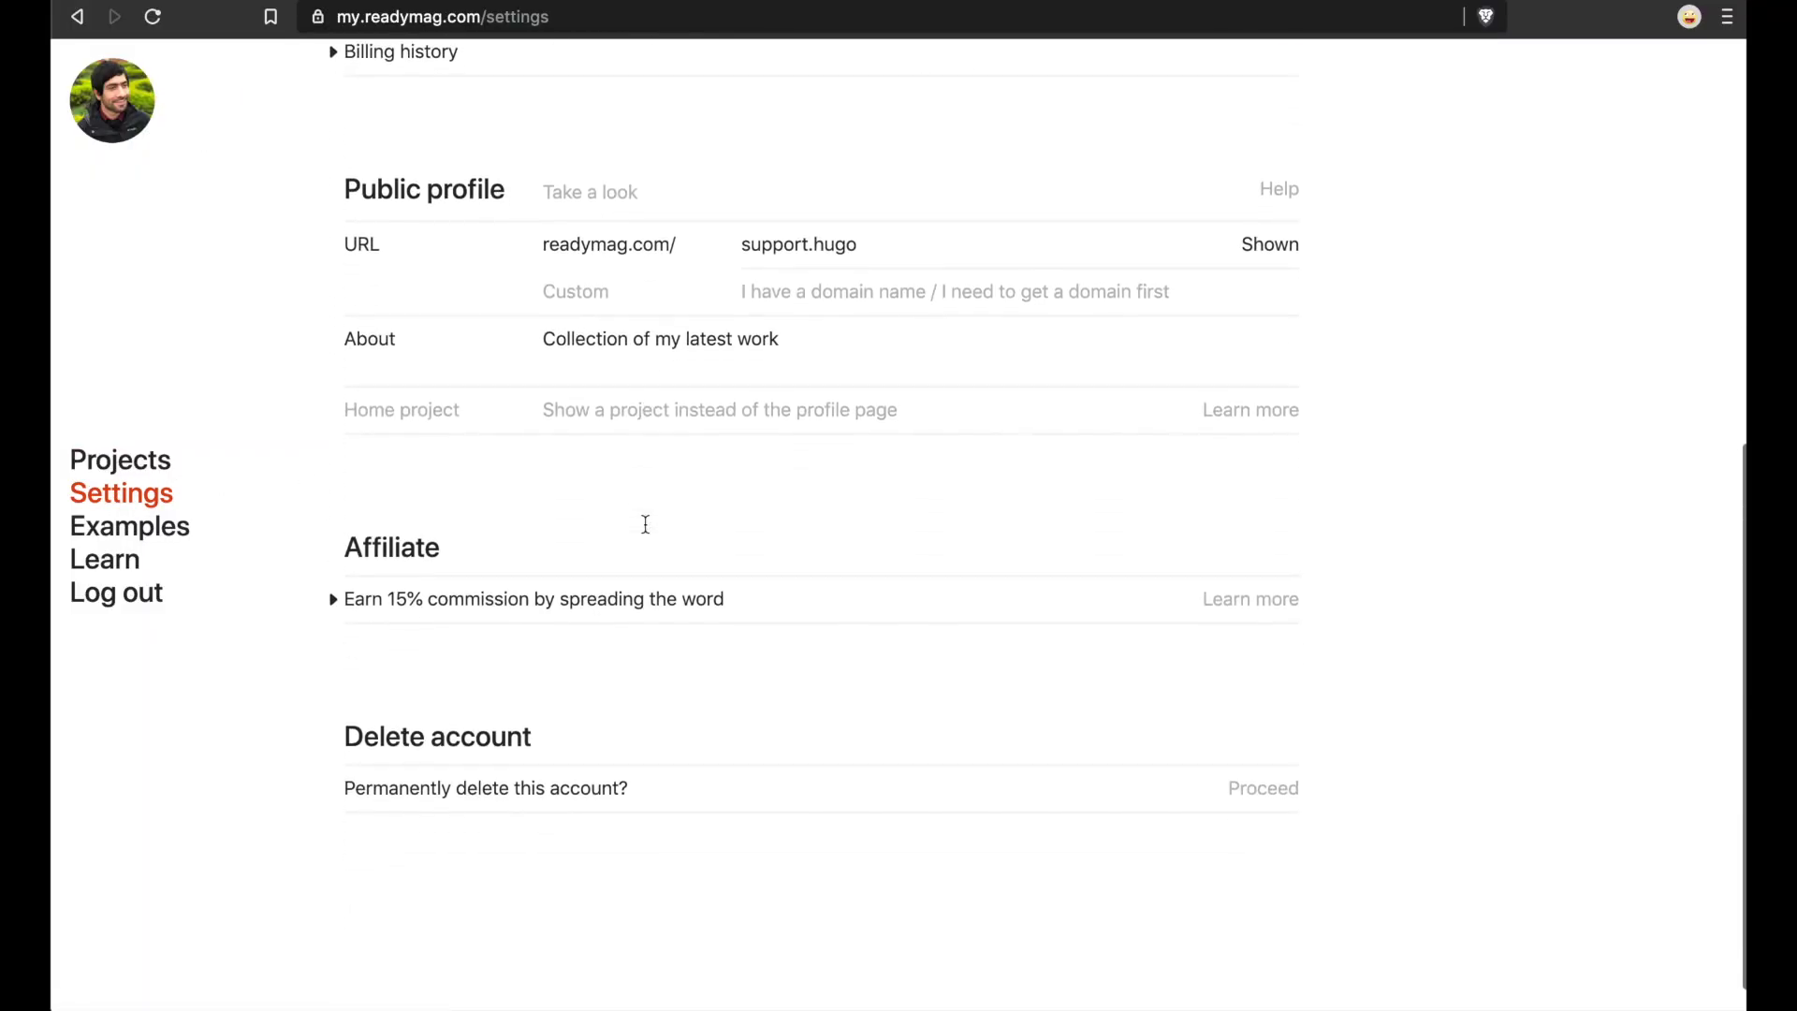
{"action": "scroll", "coordinate": [645, 523], "scroll_direction": "down", "scroll_amount": 1}
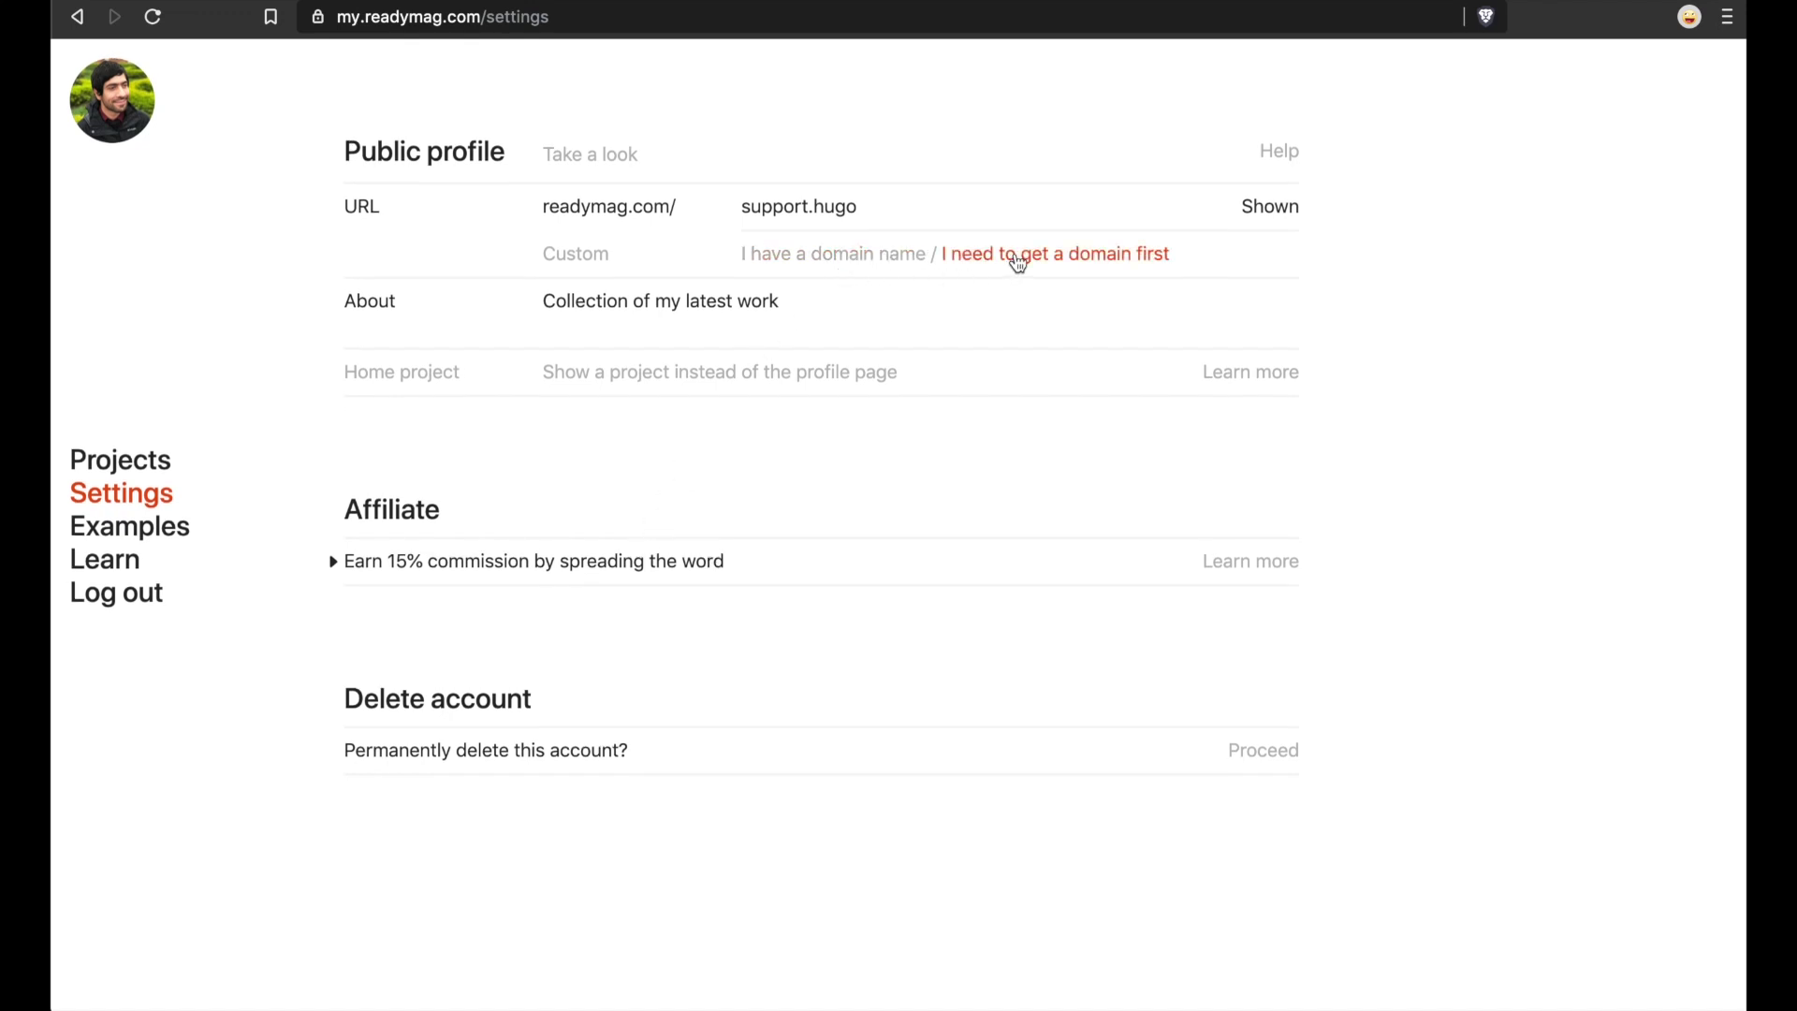
Step: Choose 'I have a domain name' for the Public profile custom domain
{"action": "left_click", "coordinate": [874, 259]}
Step: Enter and test portfolio.test-rm.com, then map it to the profile
{"action": "left_click", "coordinate": [871, 304]}
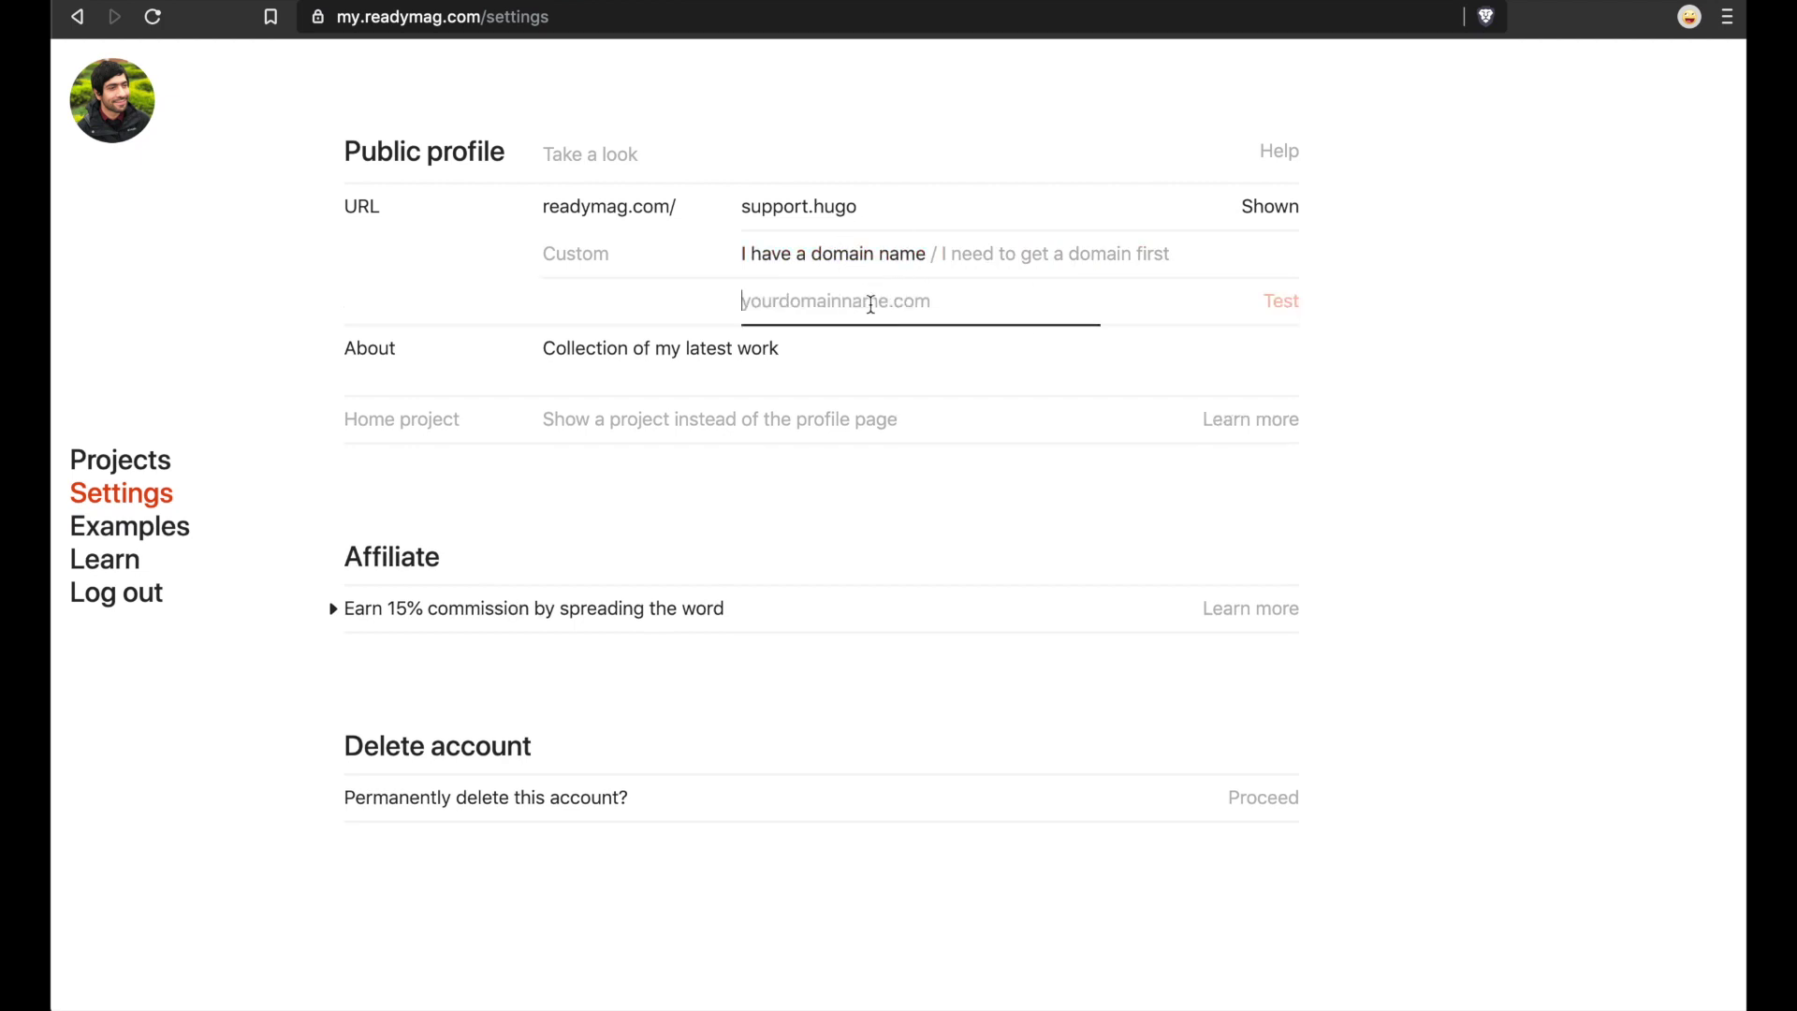
{"action": "type", "text": "portfolio"}
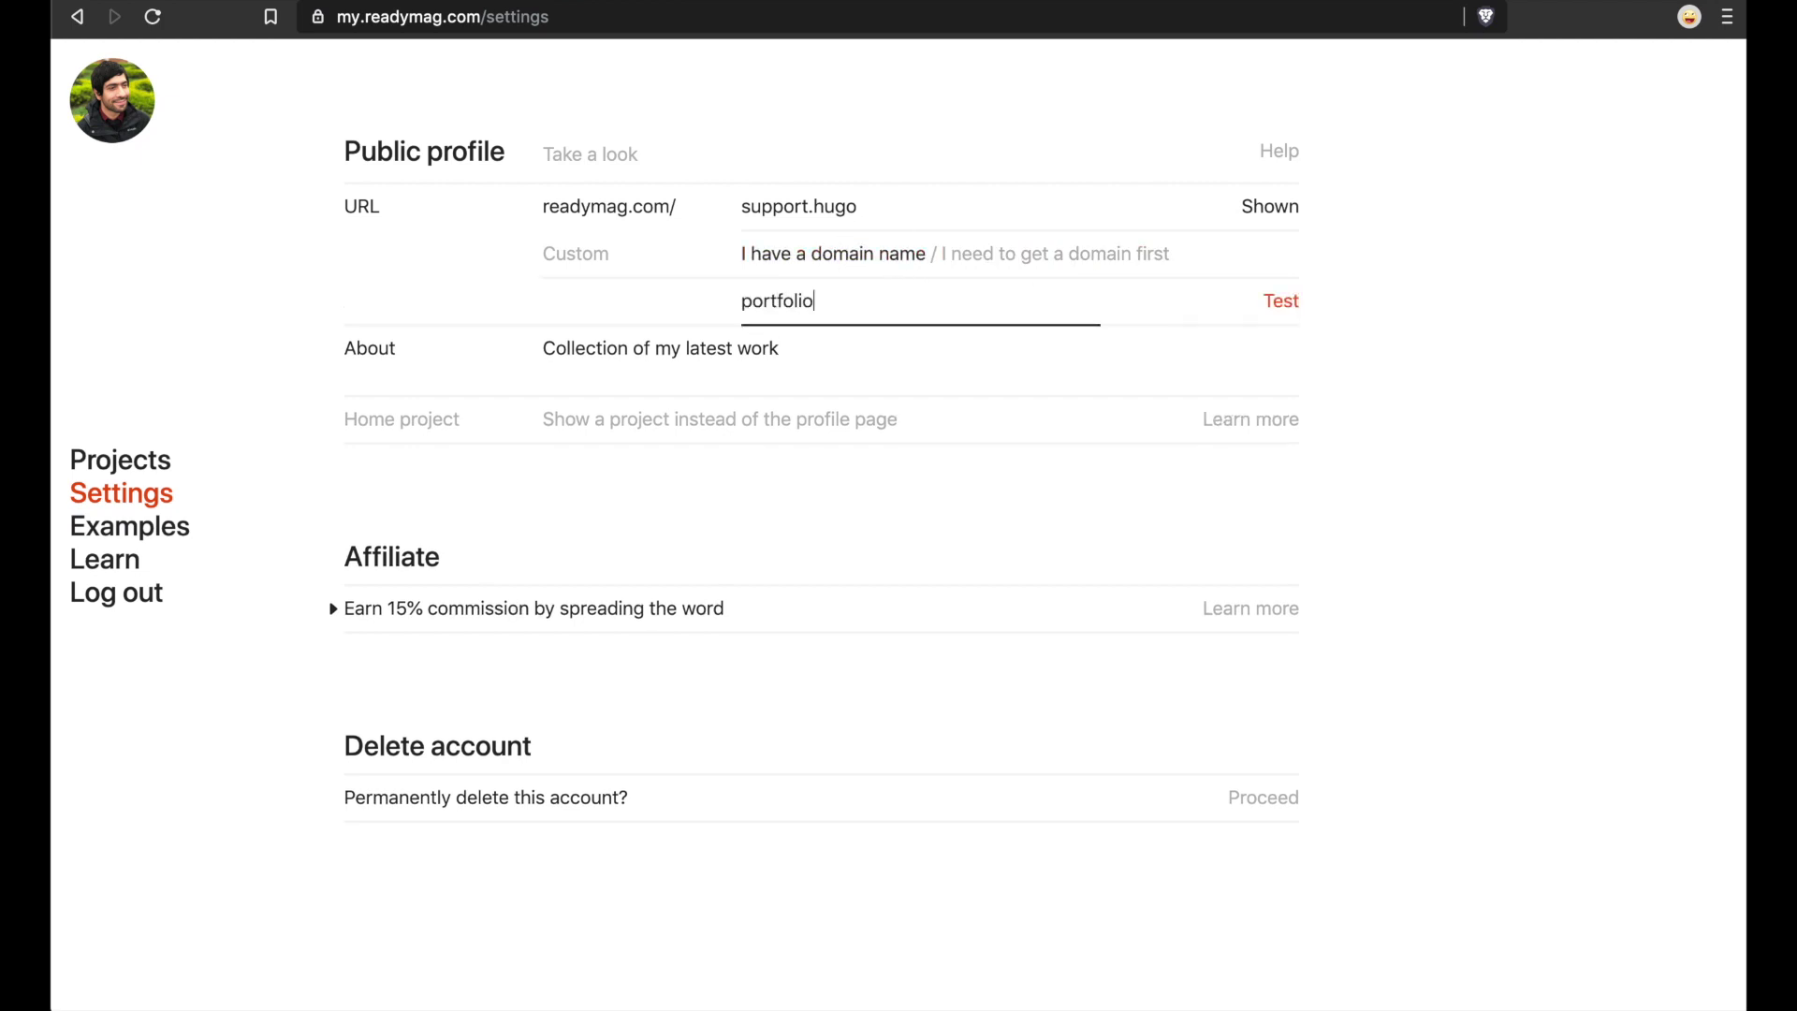
{"action": "type", "text": ".test-r"}
{"action": "type", "text": "m.com"}
{"action": "left_click", "coordinate": [1280, 310]}
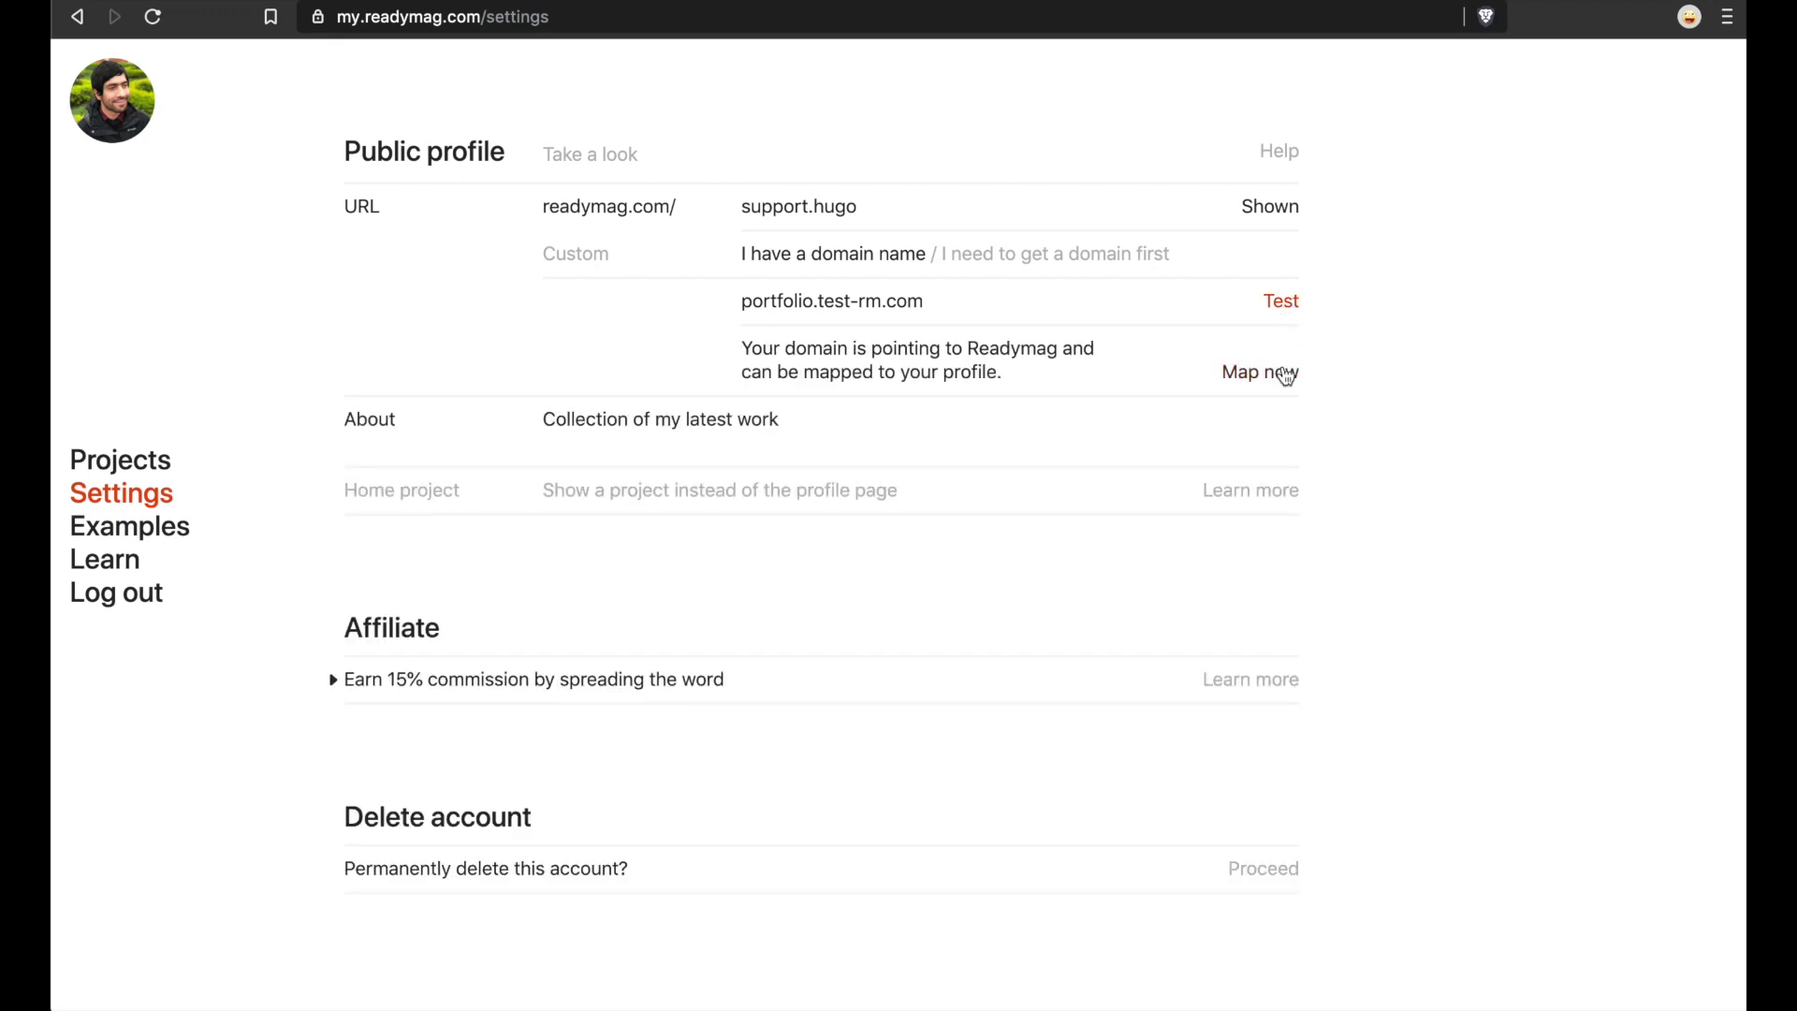
{"action": "left_click", "coordinate": [1285, 373]}
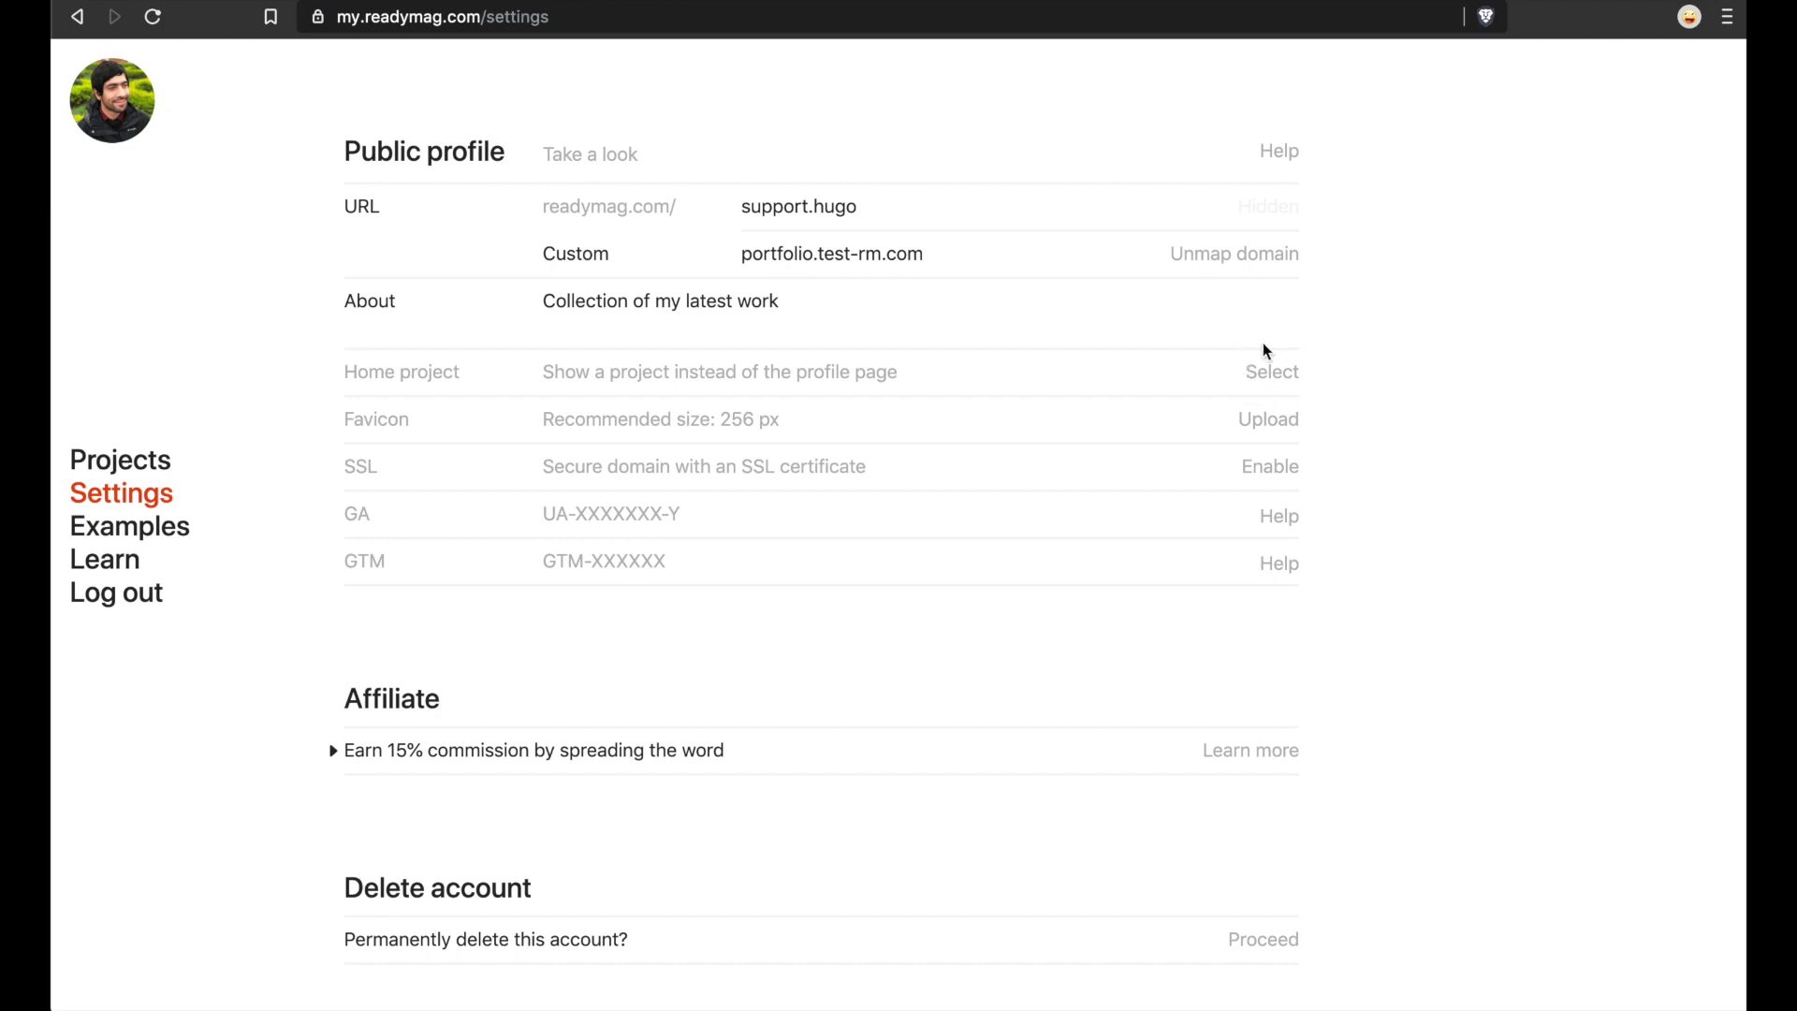
Step: Make My Portfolio the home project and preview it on portfolio.test-rm.com
{"action": "left_click", "coordinate": [1268, 371]}
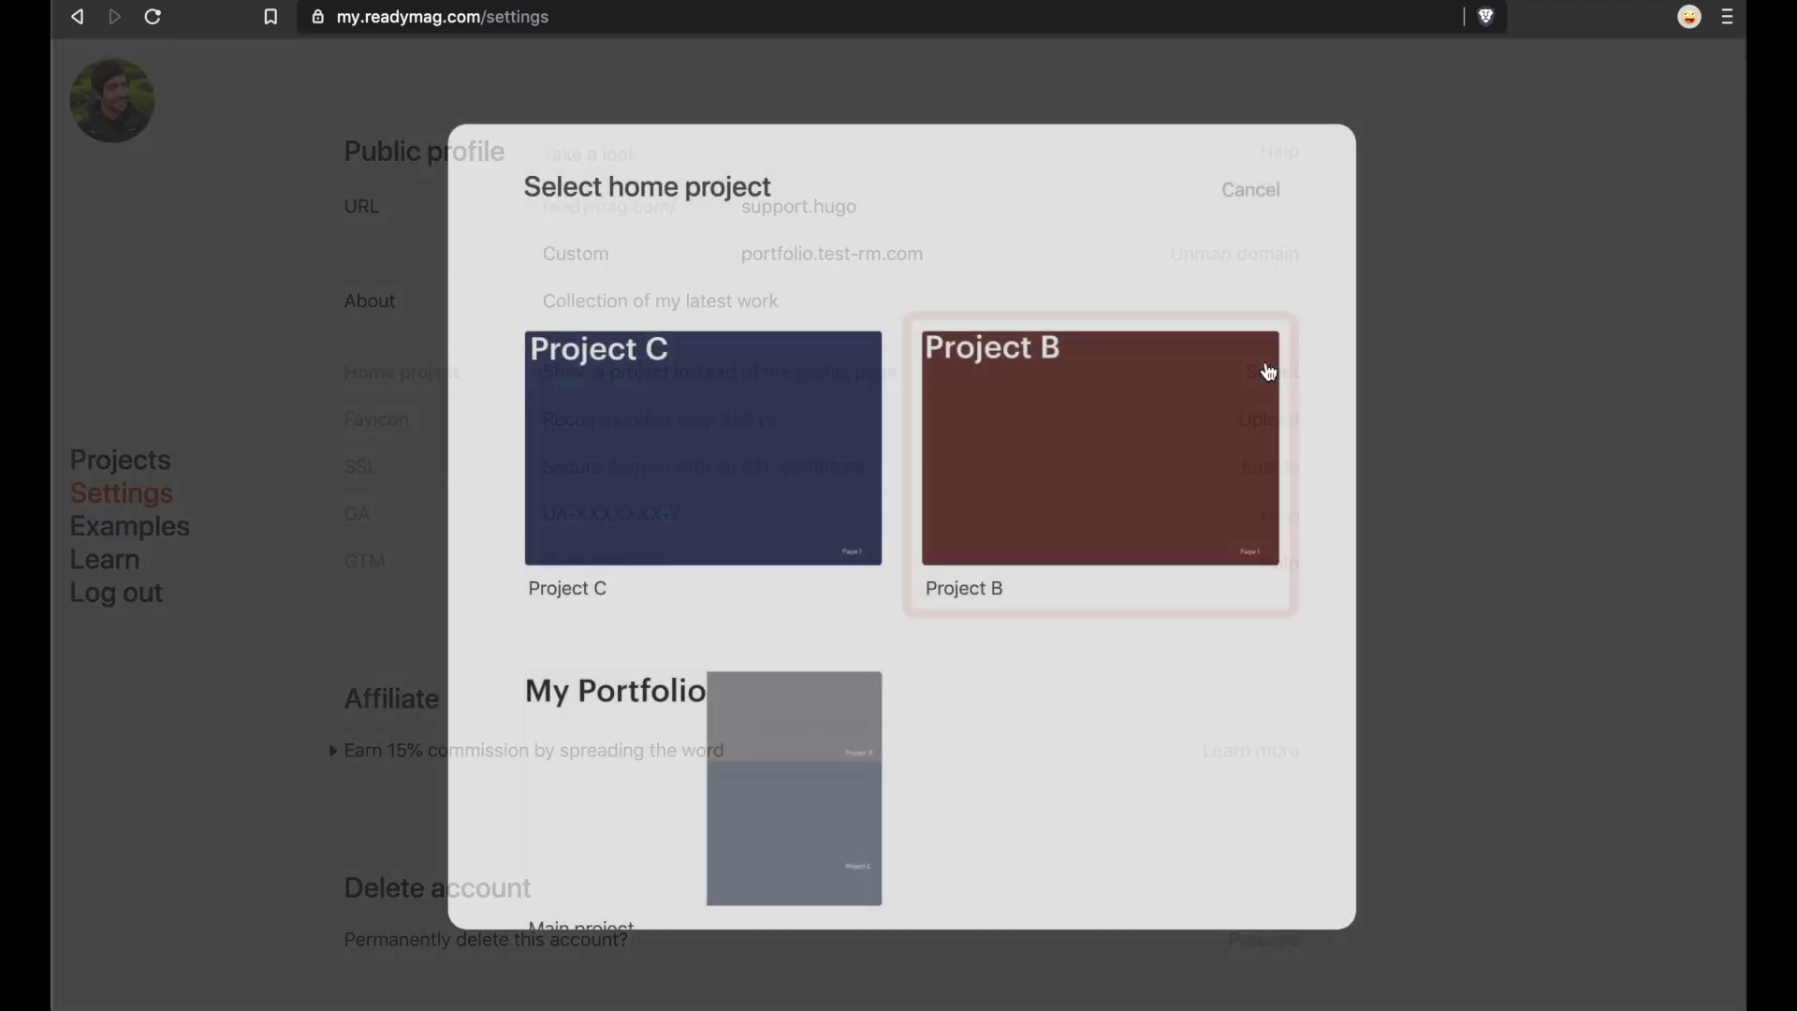
{"action": "left_click", "coordinate": [713, 713]}
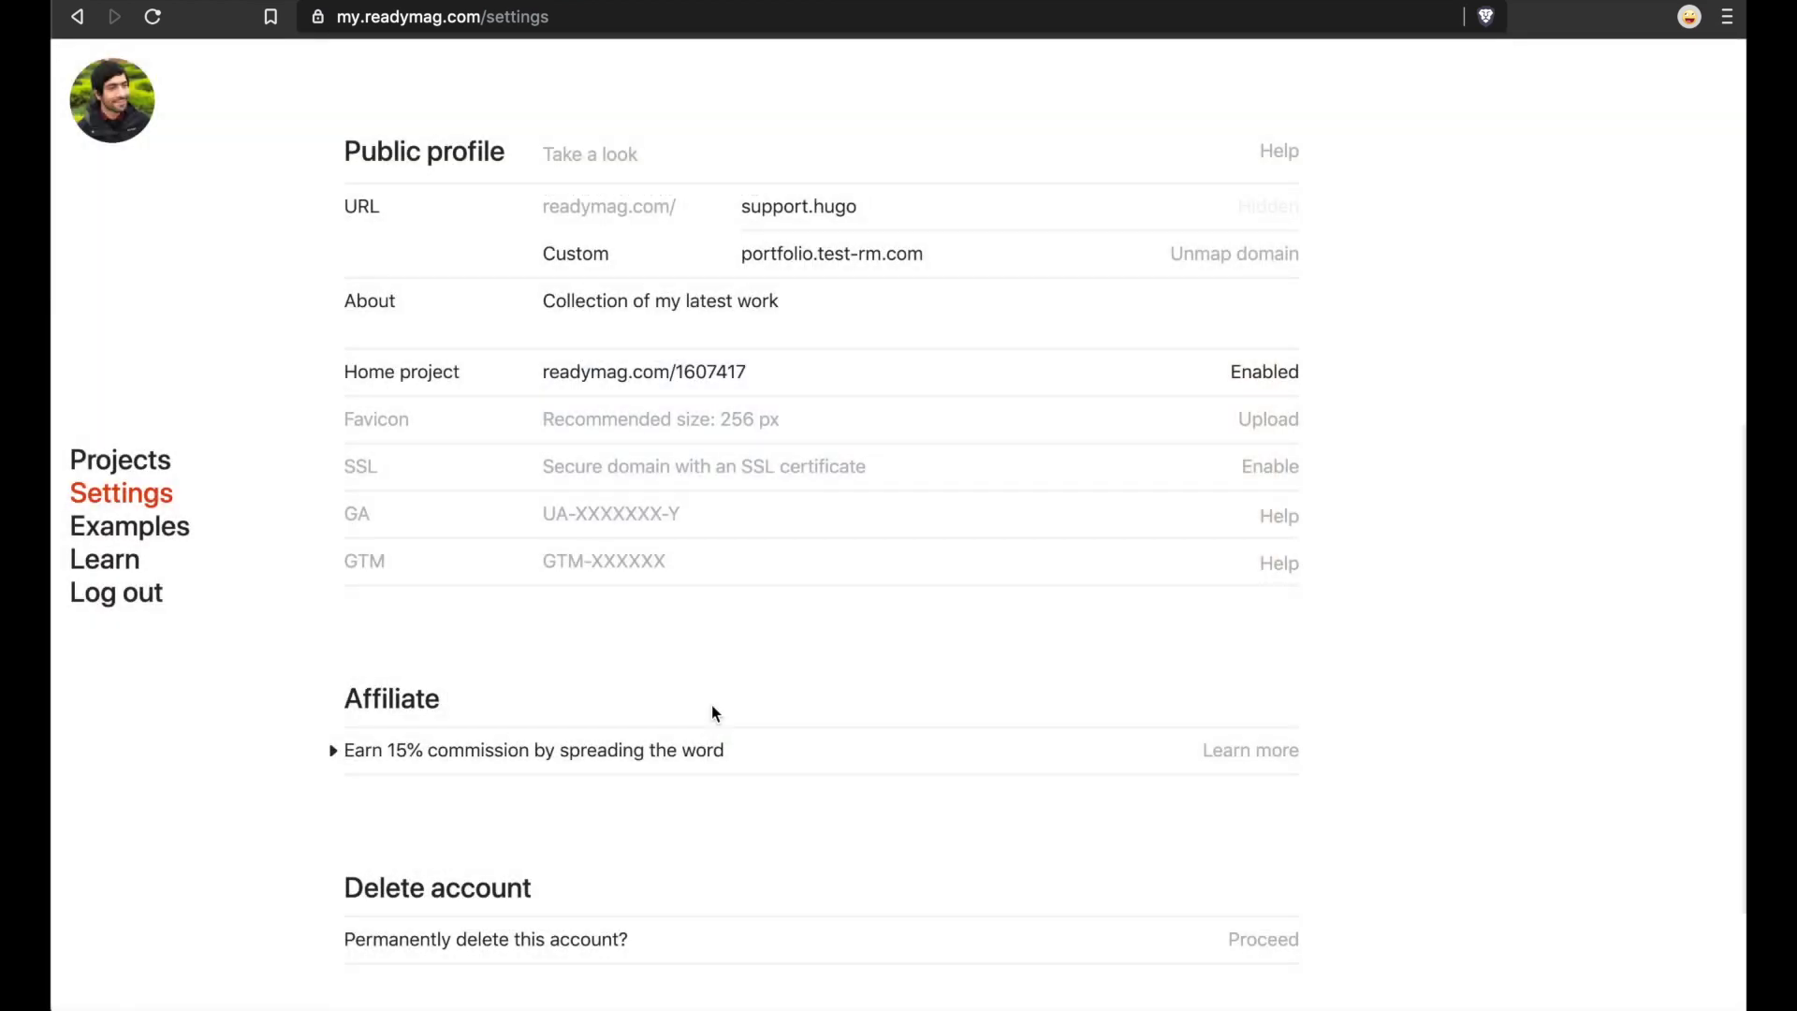
{"action": "left_click", "coordinate": [601, 160]}
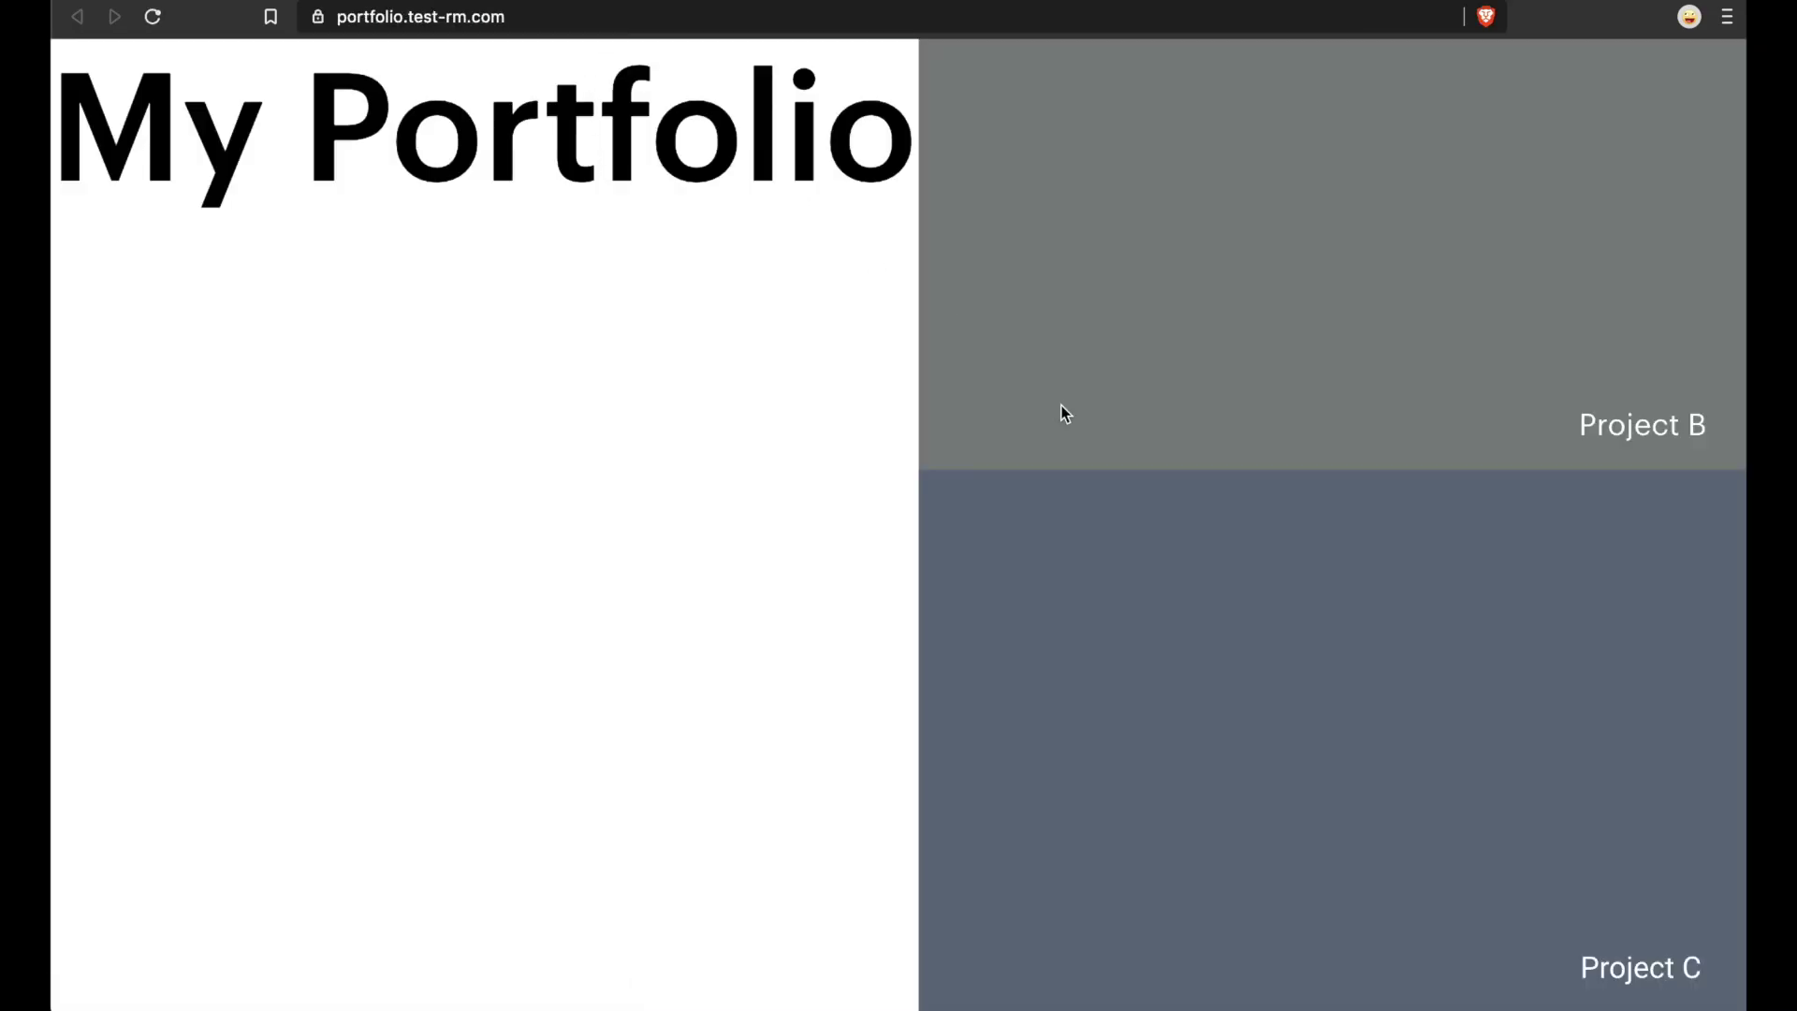
{"action": "left_click", "coordinate": [1642, 974]}
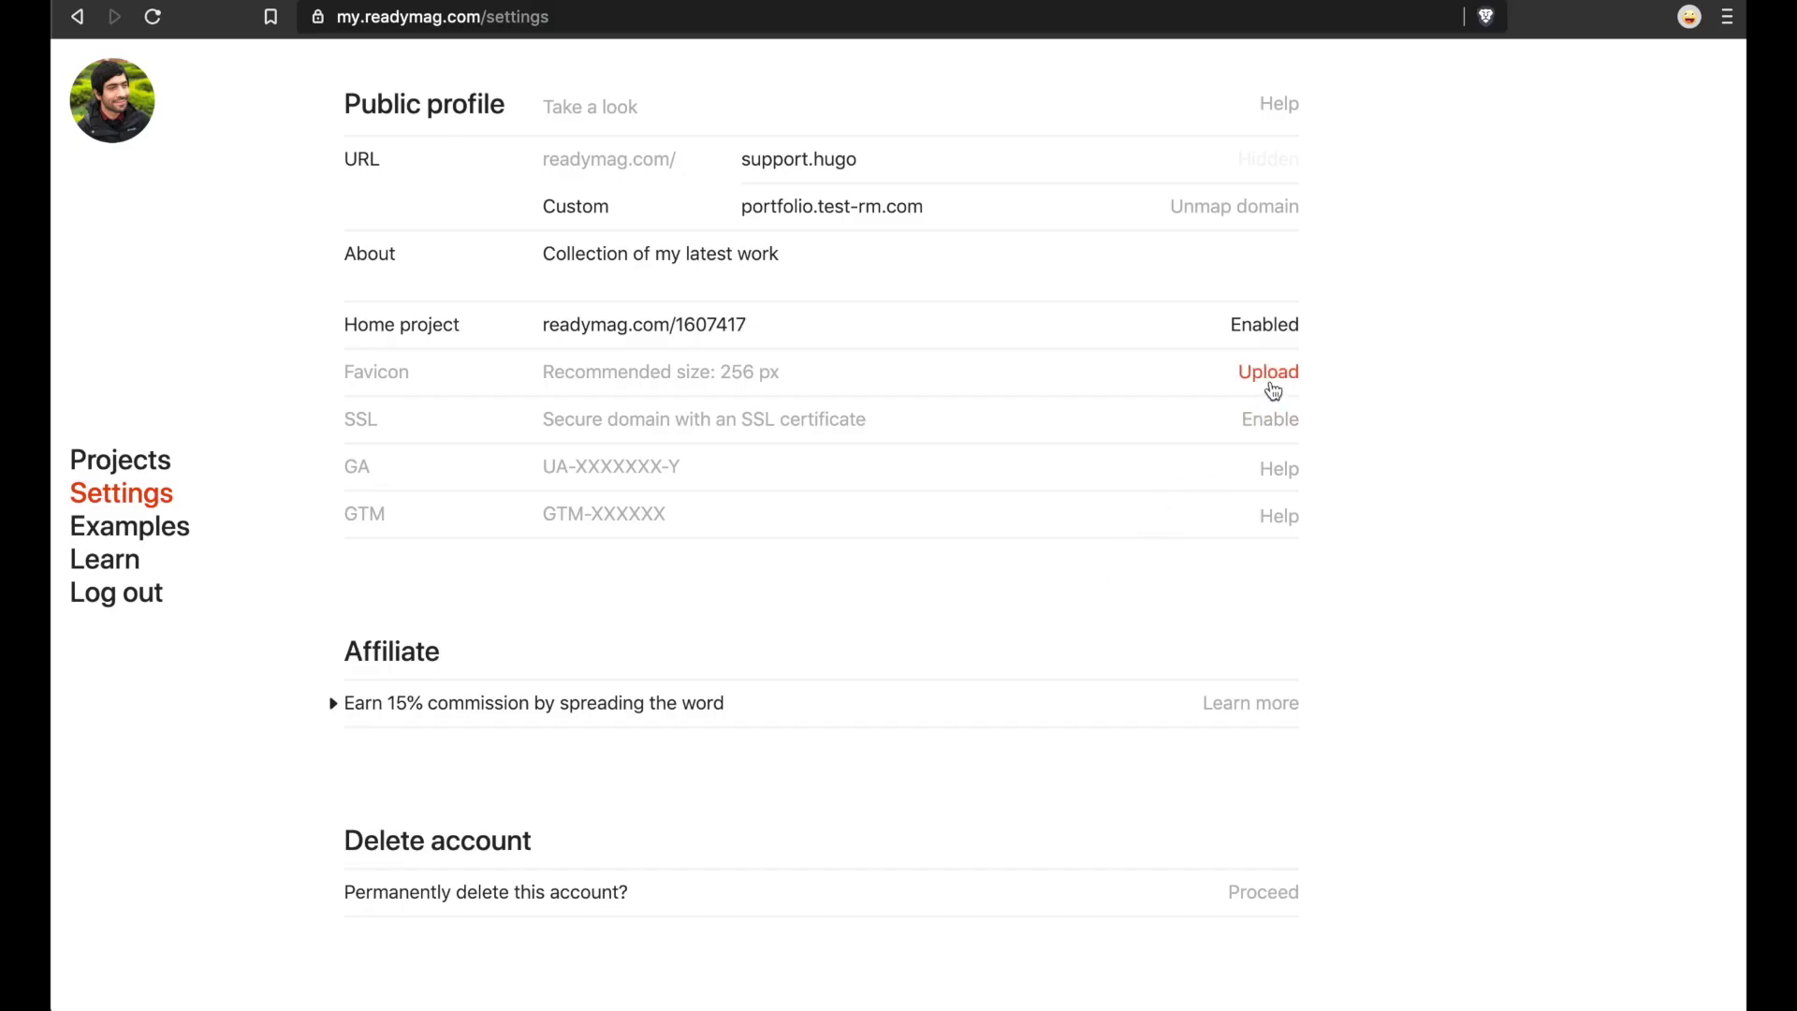
Step: Enable SSL for the portfolio.test-rm.com custom domain
{"action": "left_click", "coordinate": [1268, 420]}
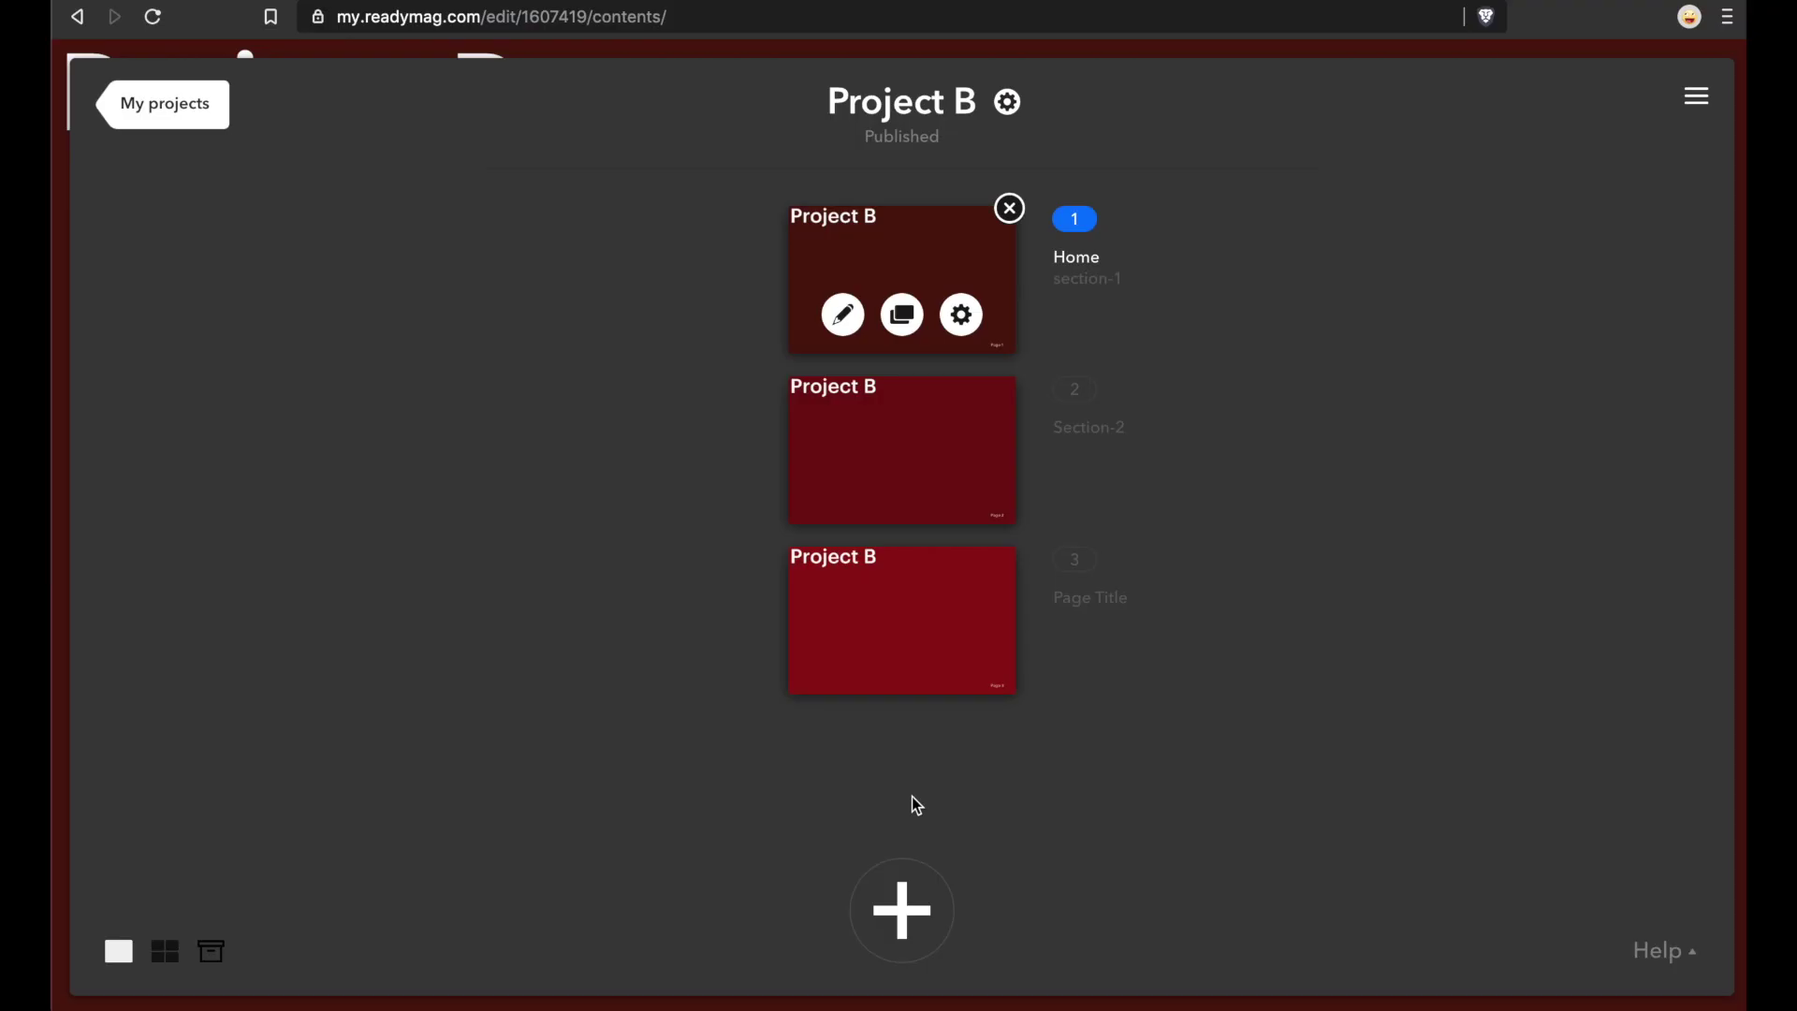
Step: Change Project B's link ending to Project-B and republish the project
{"action": "left_click", "coordinate": [1006, 101]}
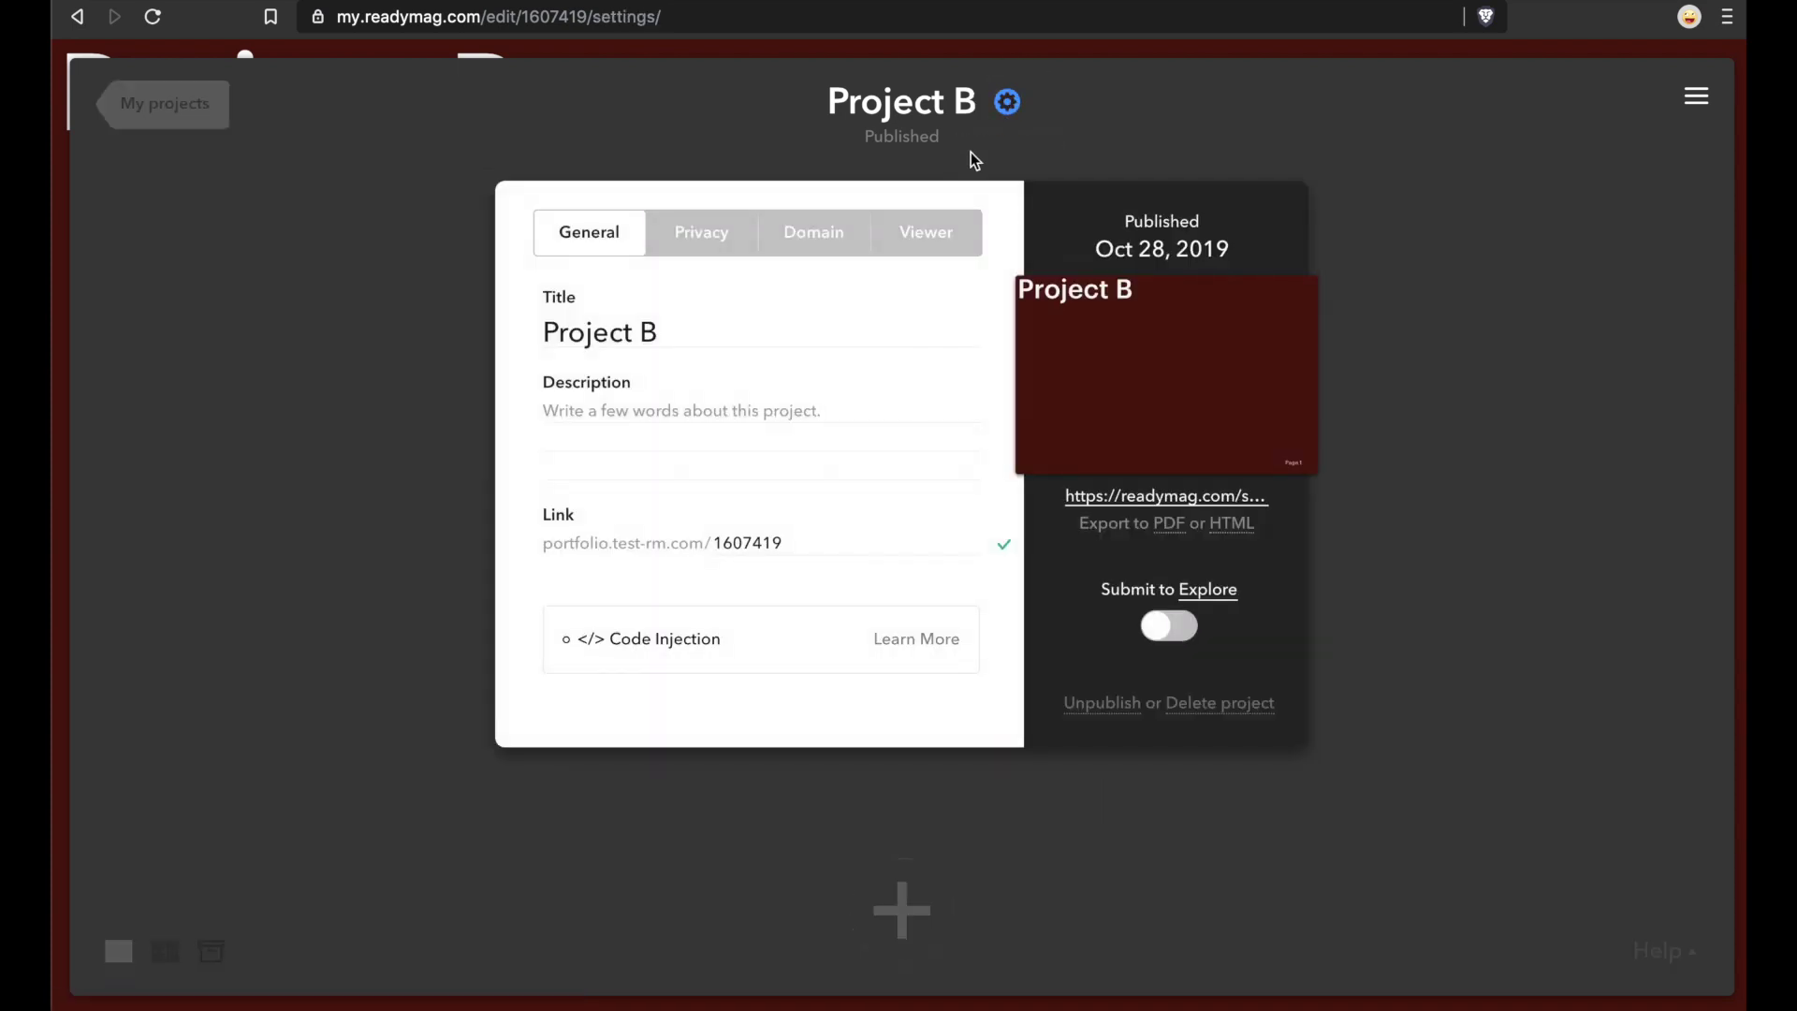
{"action": "double_click", "coordinate": [747, 543]}
{"action": "type", "text": "Pr"}
{"action": "type", "text": "oject-B"}
{"action": "left_click", "coordinate": [1377, 568]}
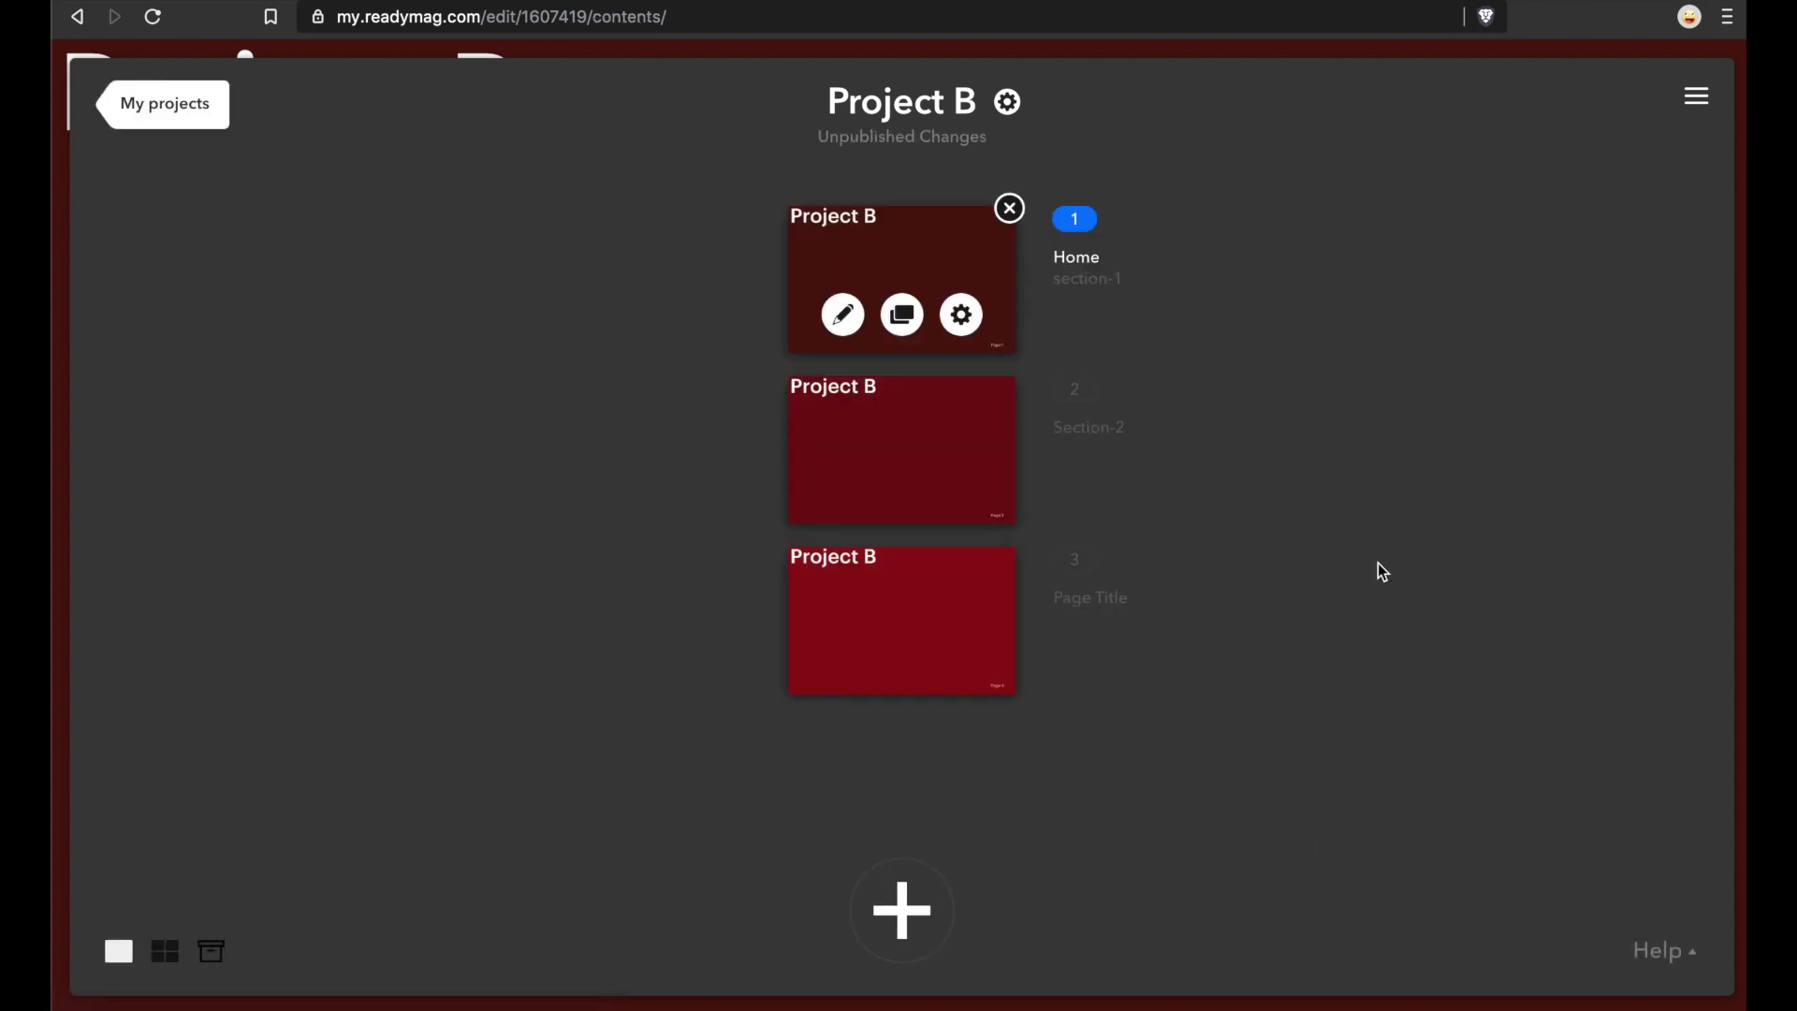
Step: Rename page 3 to 'Section 3' with the custom URL section-3
{"action": "left_click", "coordinate": [1091, 601]}
{"action": "type", "text": "Se"}
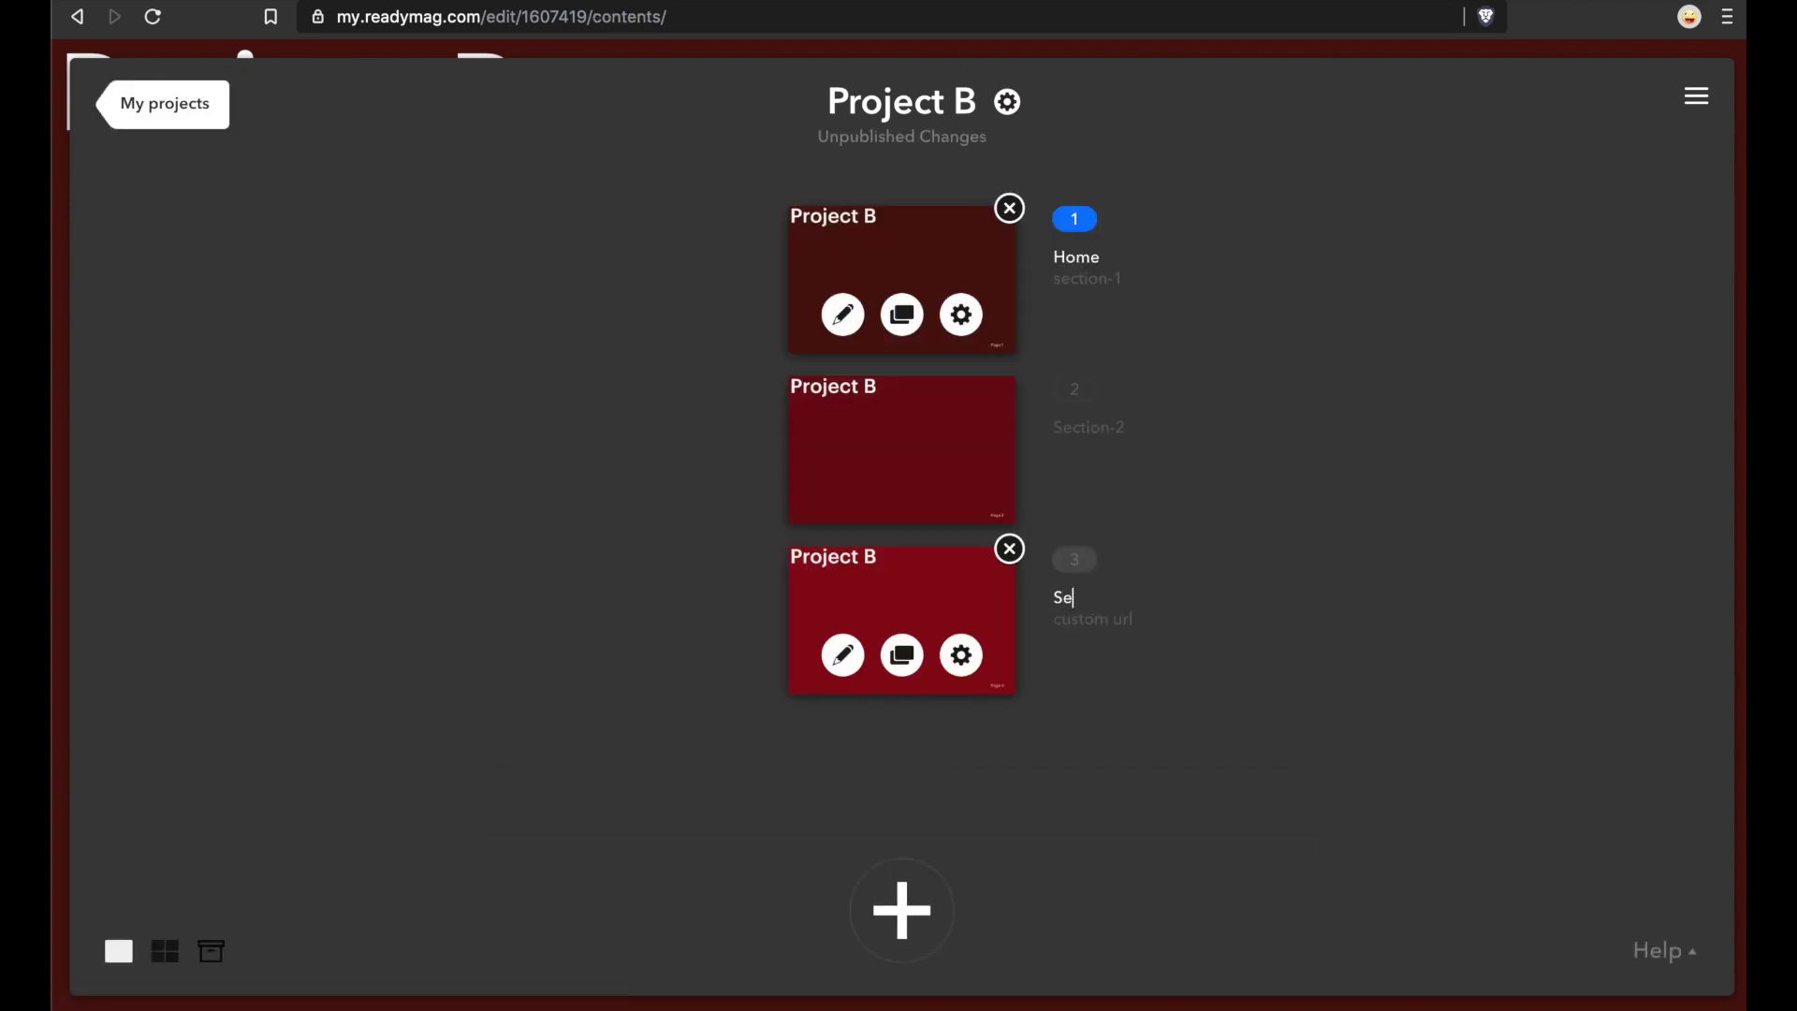
{"action": "type", "text": "ction 3"}
{"action": "left_click", "coordinate": [1095, 626]}
{"action": "type", "text": "section-3"}
{"action": "key", "text": "Return"}
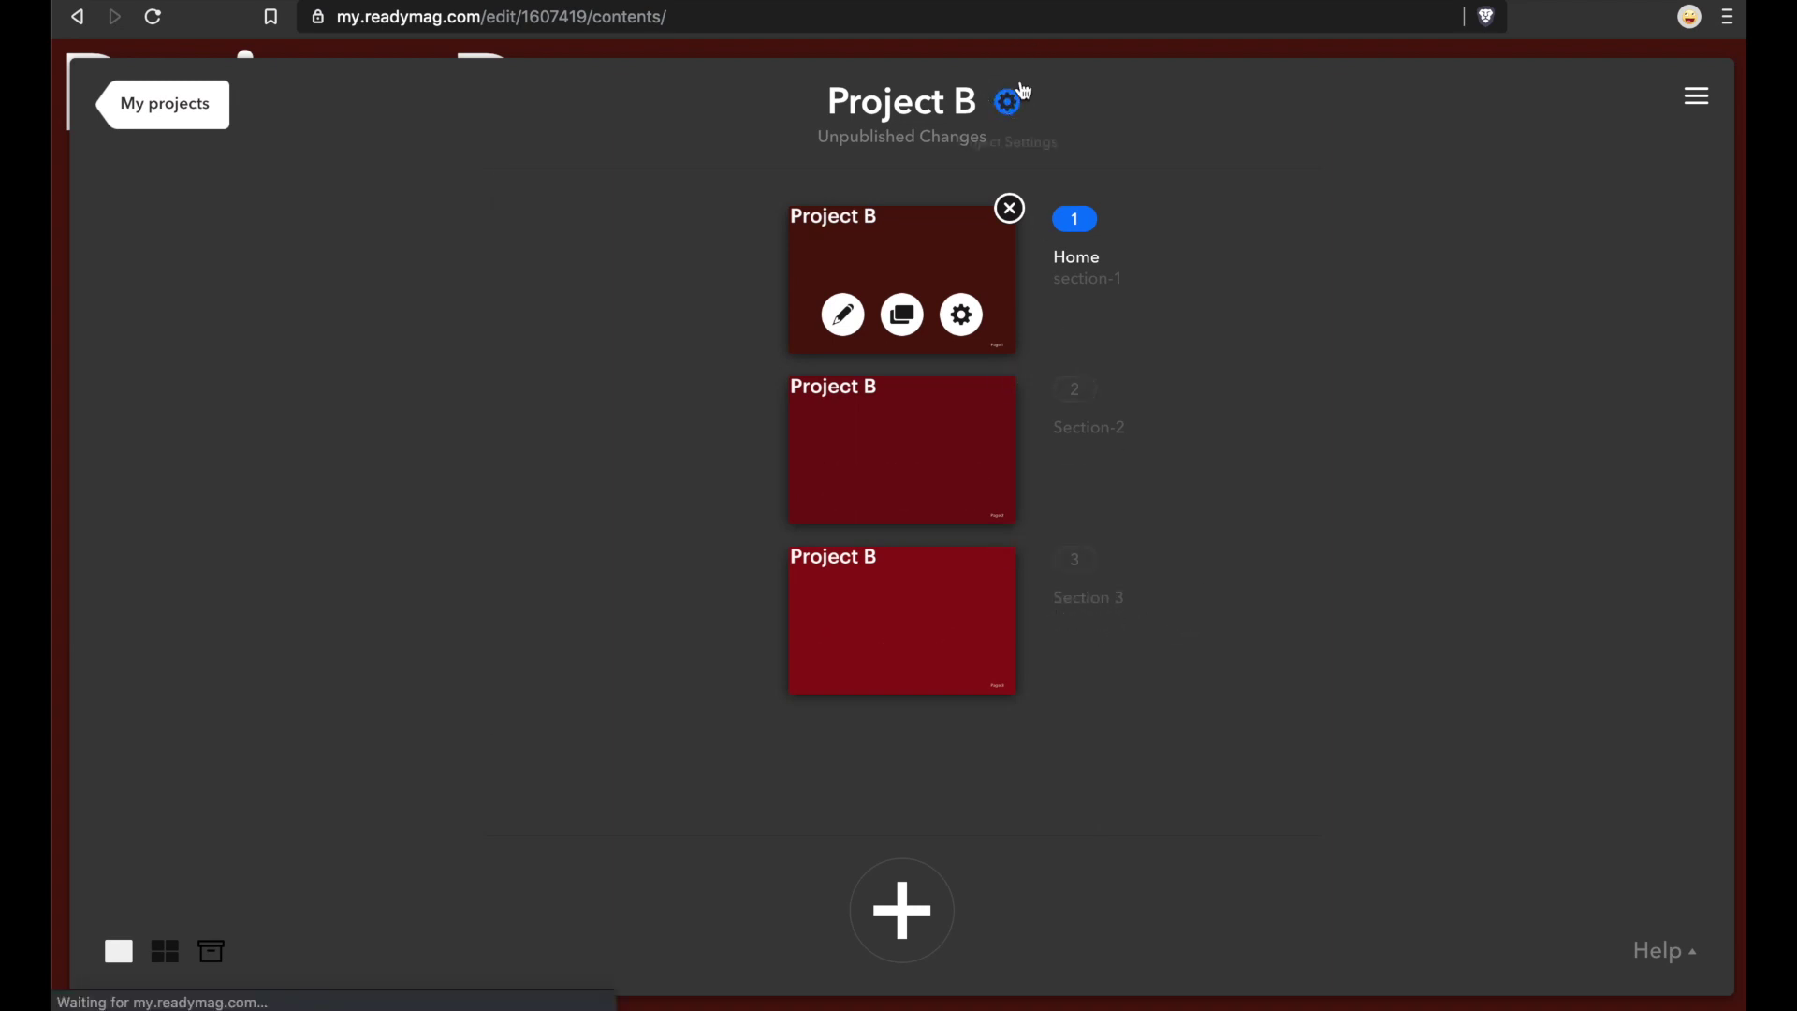
Step: Republish Project B with the page changes from its project settings
{"action": "left_click", "coordinate": [1019, 91]}
{"action": "left_click", "coordinate": [1146, 629]}
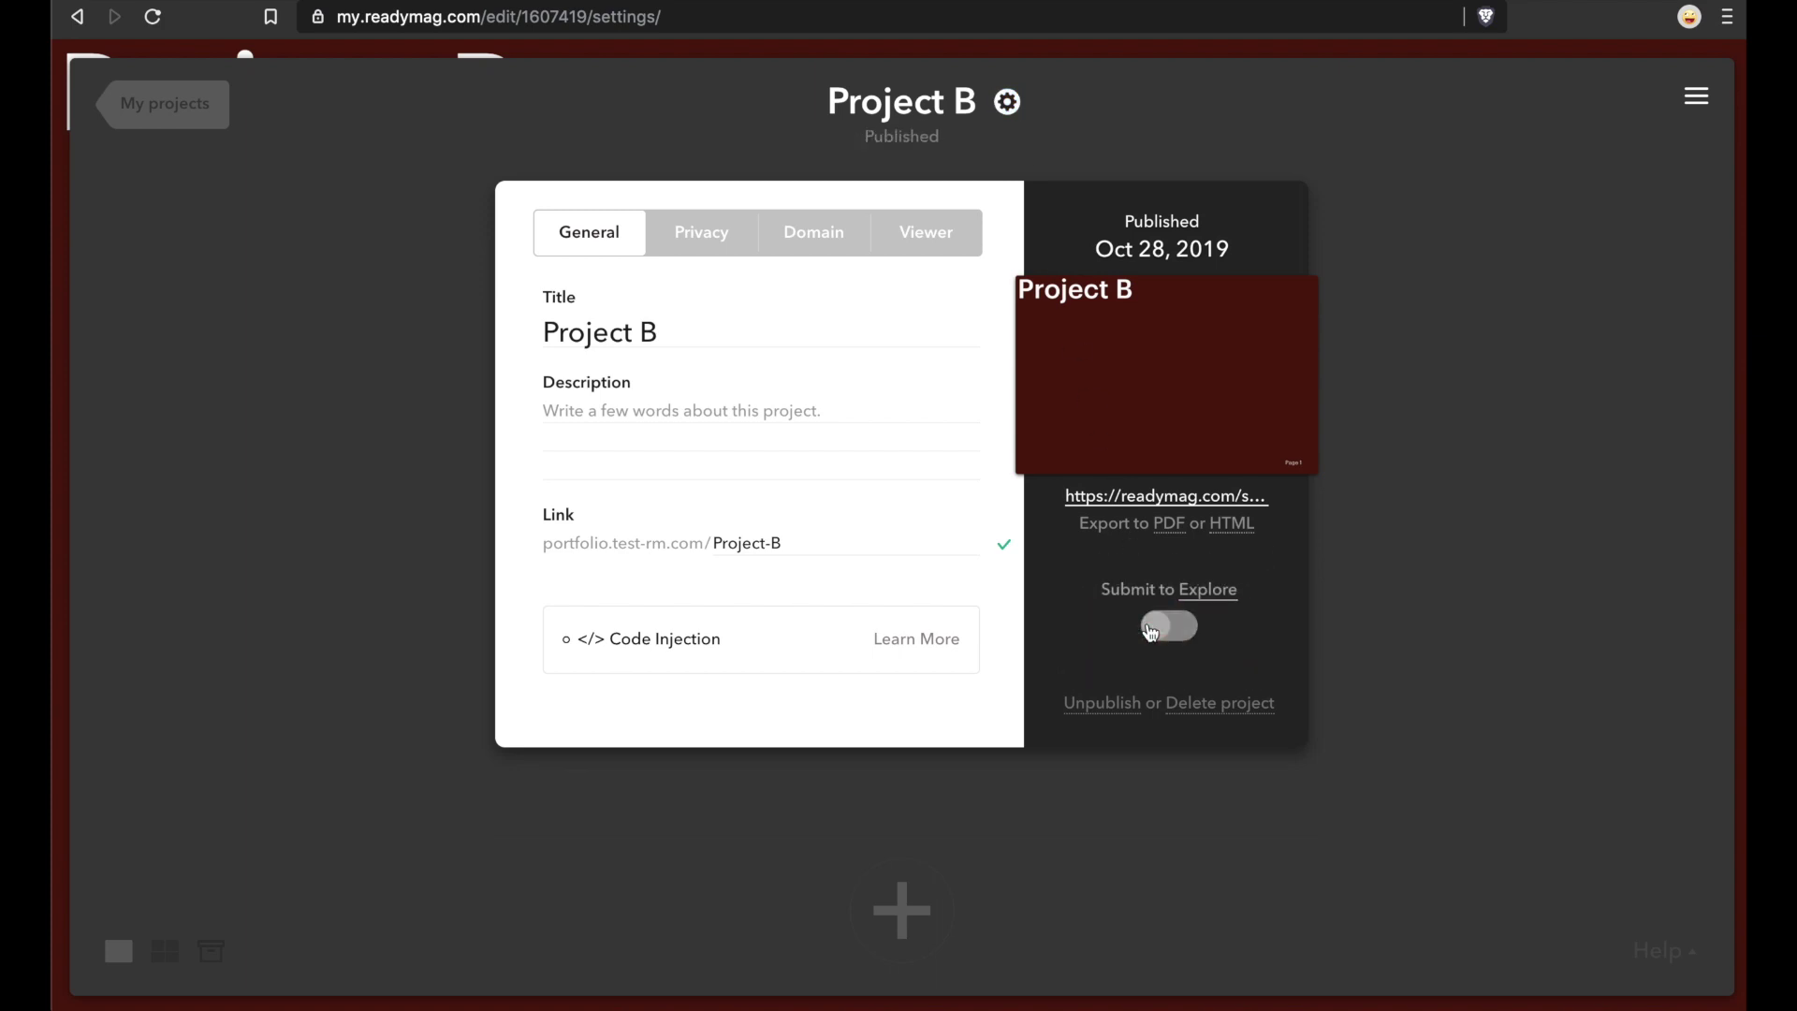
{"action": "key", "text": "Escape"}
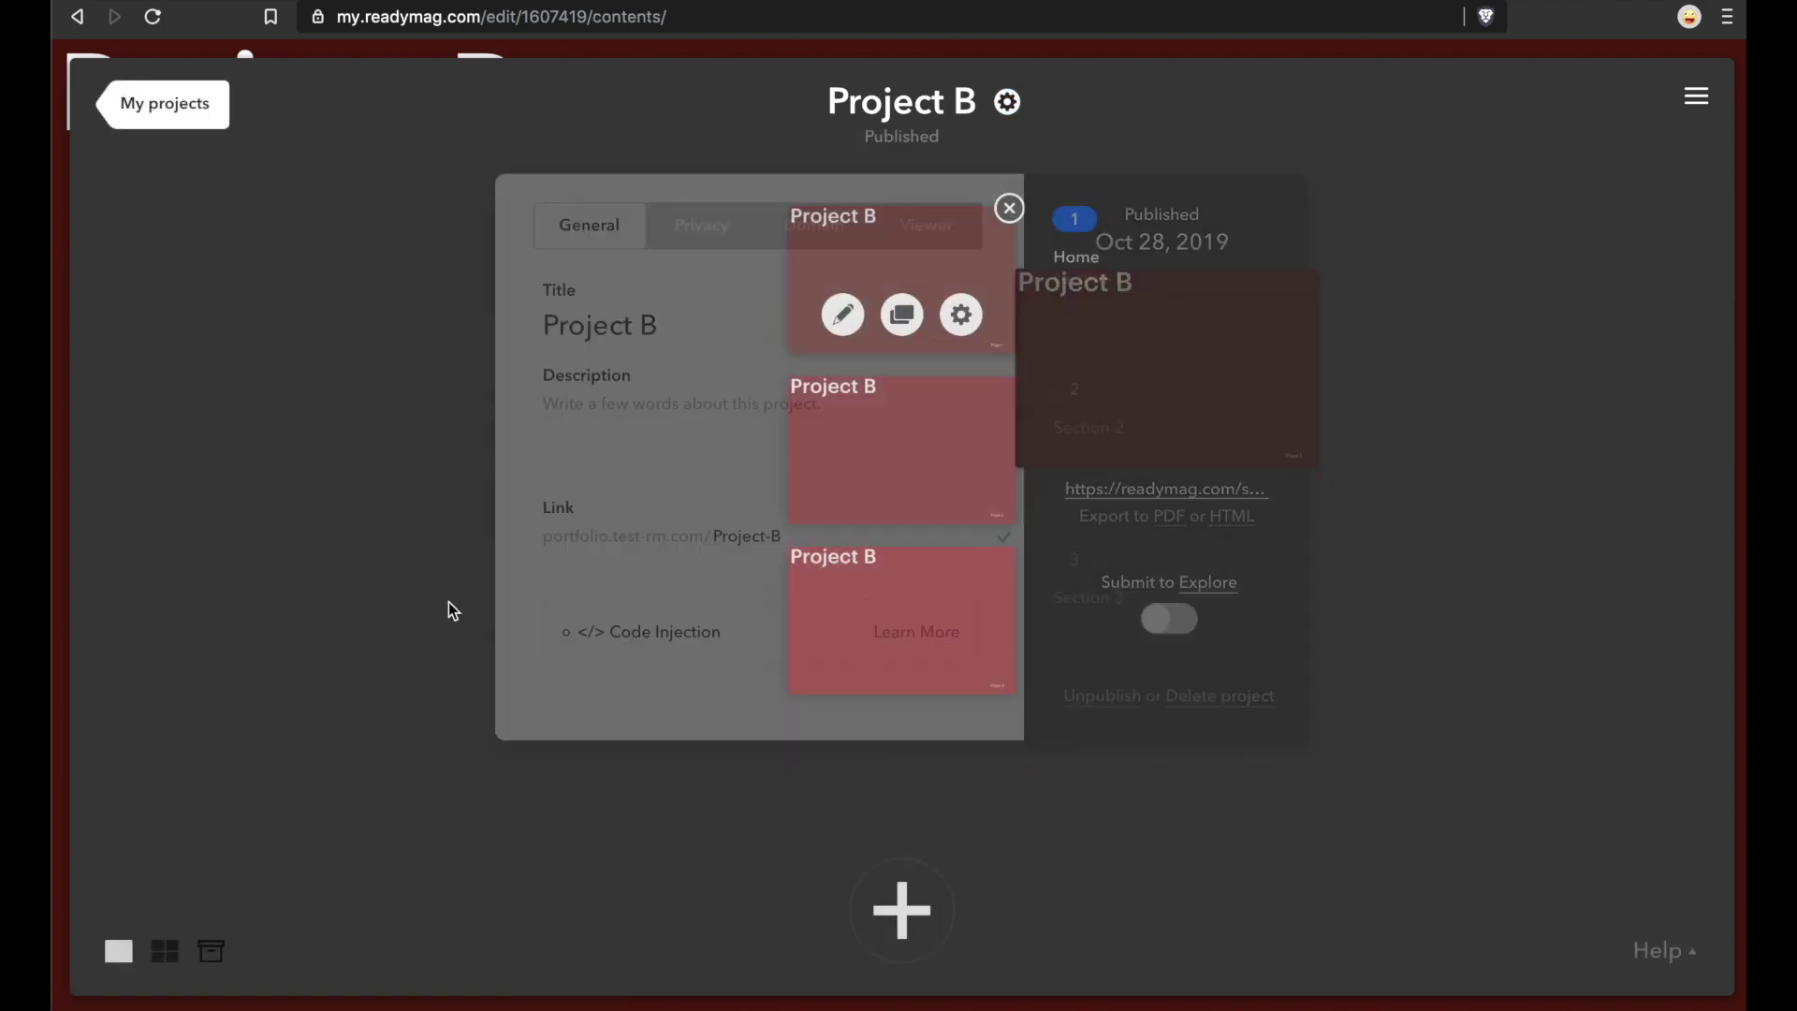
Step: Open the live portfolio.test-rm.com site from Settings and visit Project B
{"action": "left_click", "coordinate": [153, 120]}
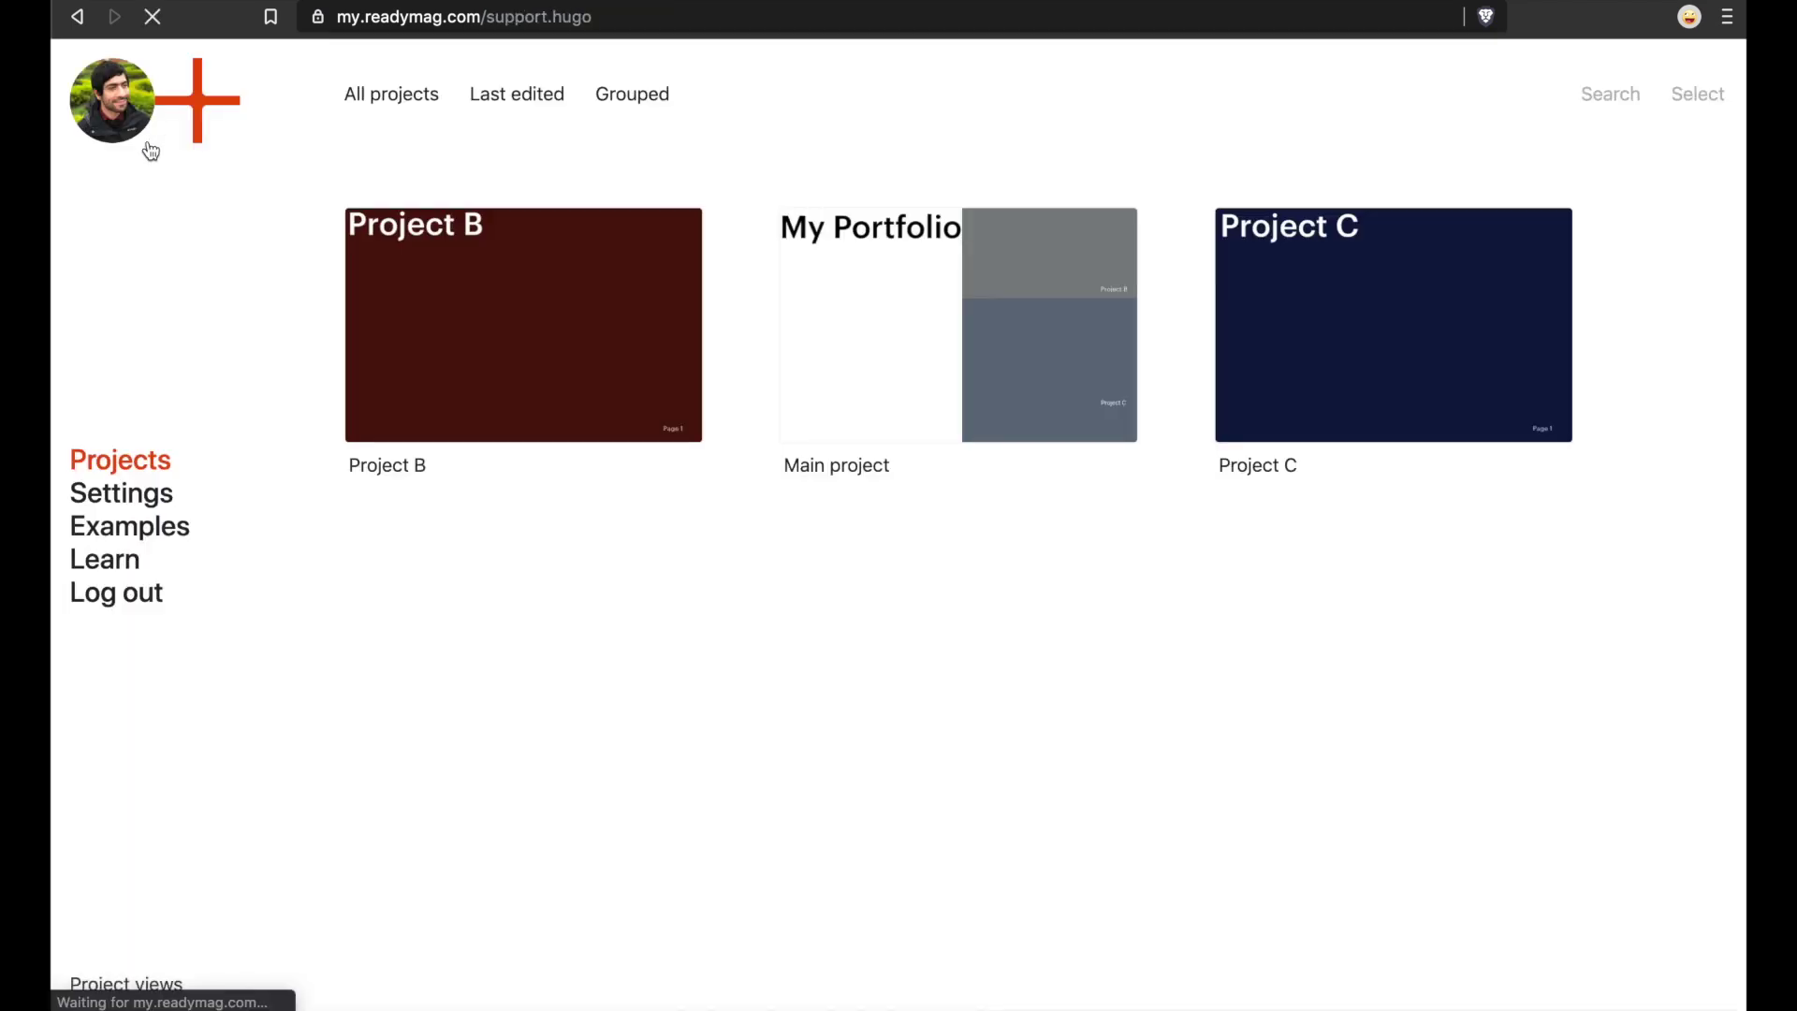
{"action": "left_click", "coordinate": [127, 494]}
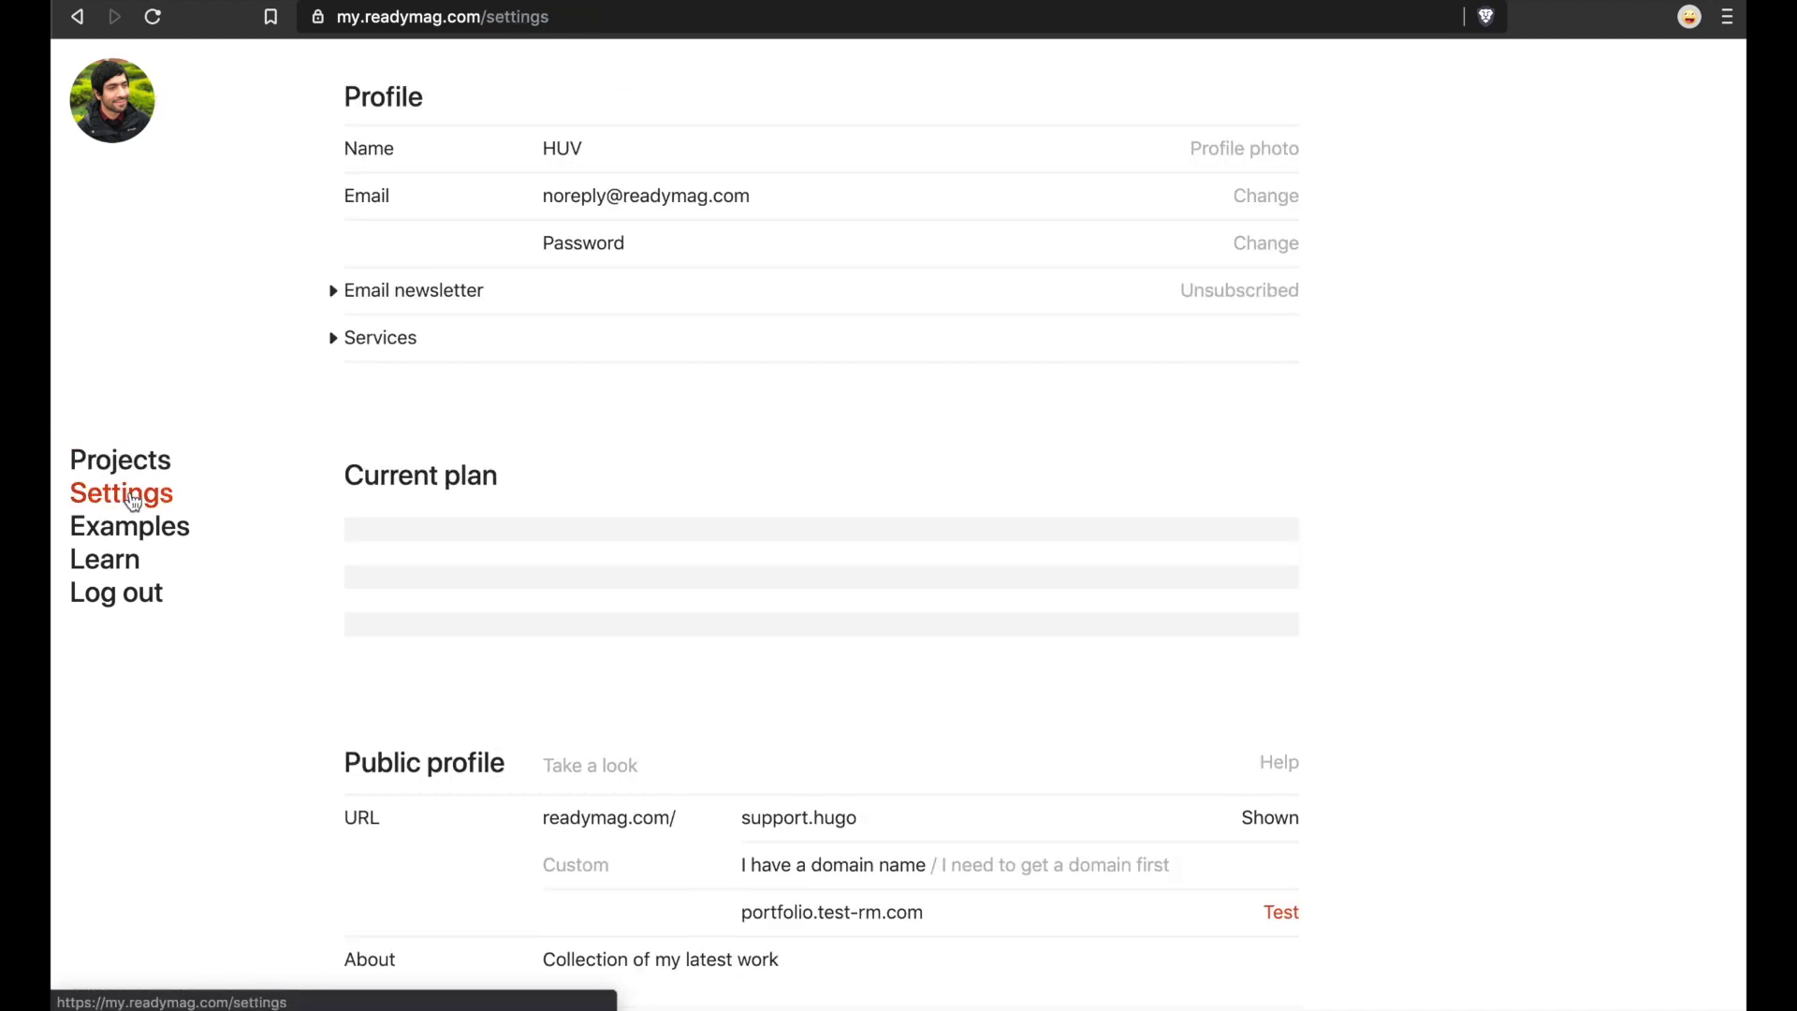
{"action": "scroll", "coordinate": [657, 537], "scroll_direction": "down", "scroll_amount": 3}
{"action": "scroll", "coordinate": [657, 534], "scroll_direction": "down", "scroll_amount": 2}
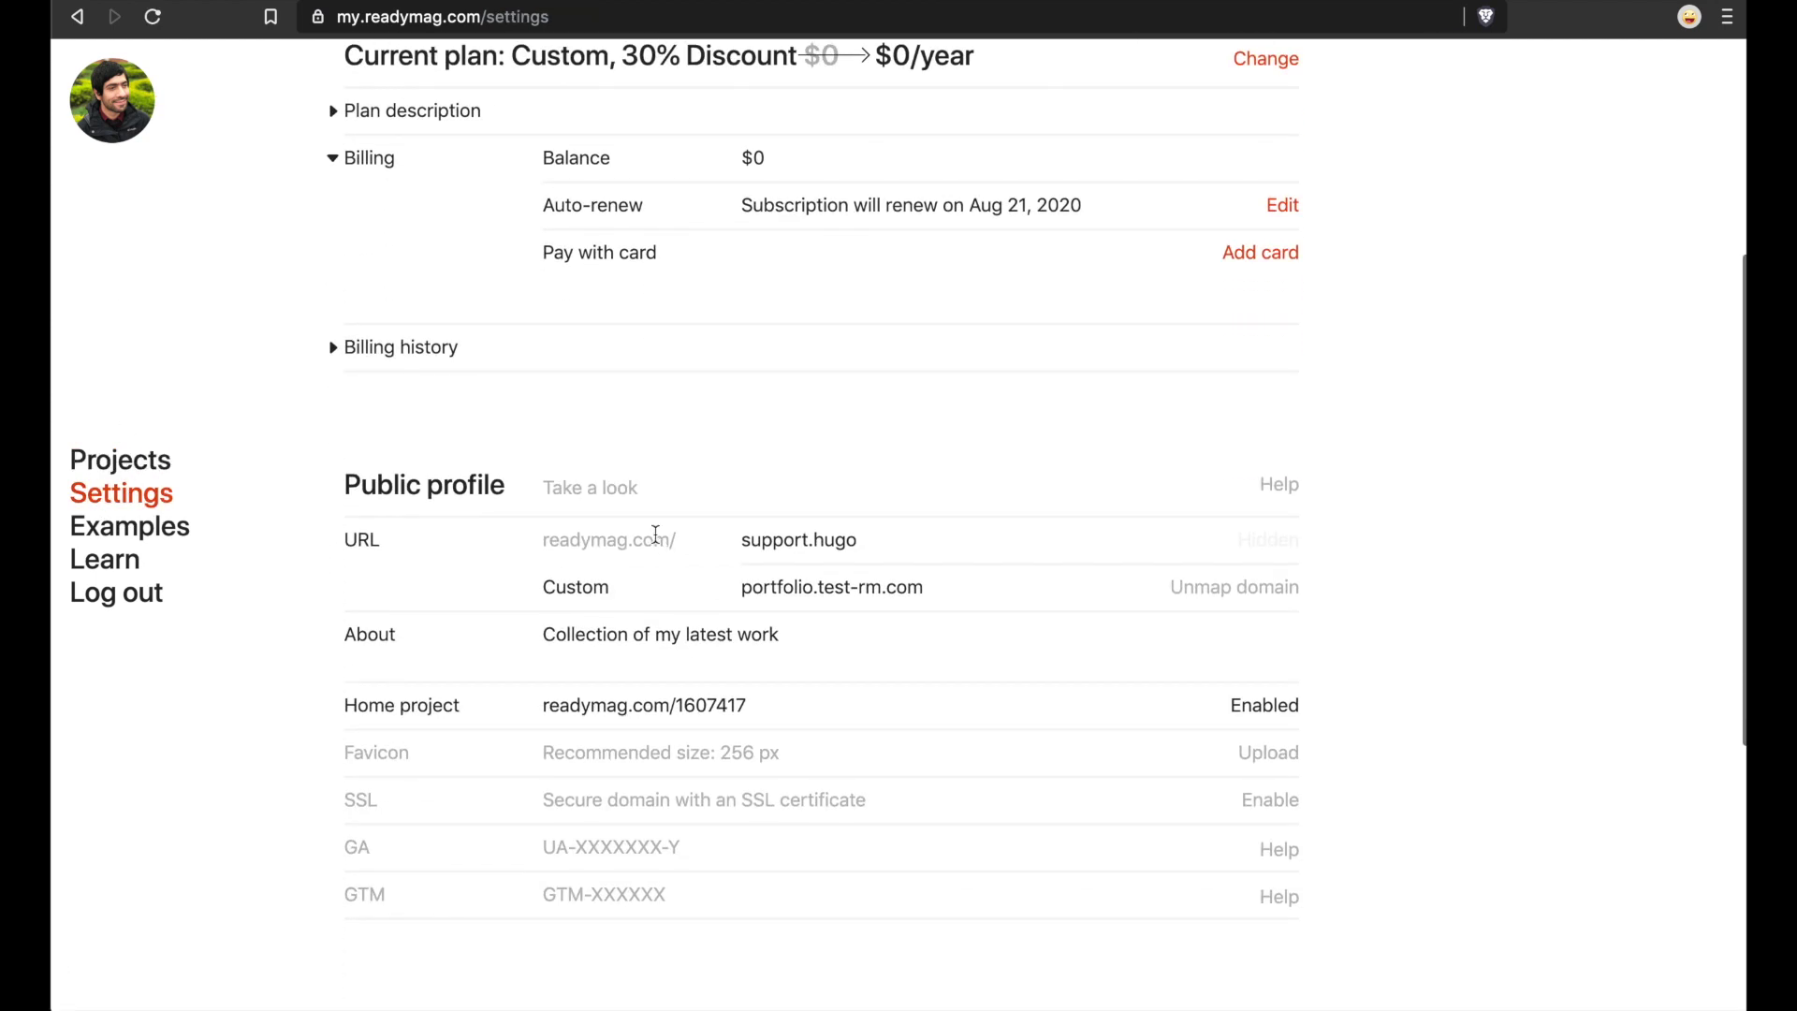
{"action": "left_click", "coordinate": [605, 493]}
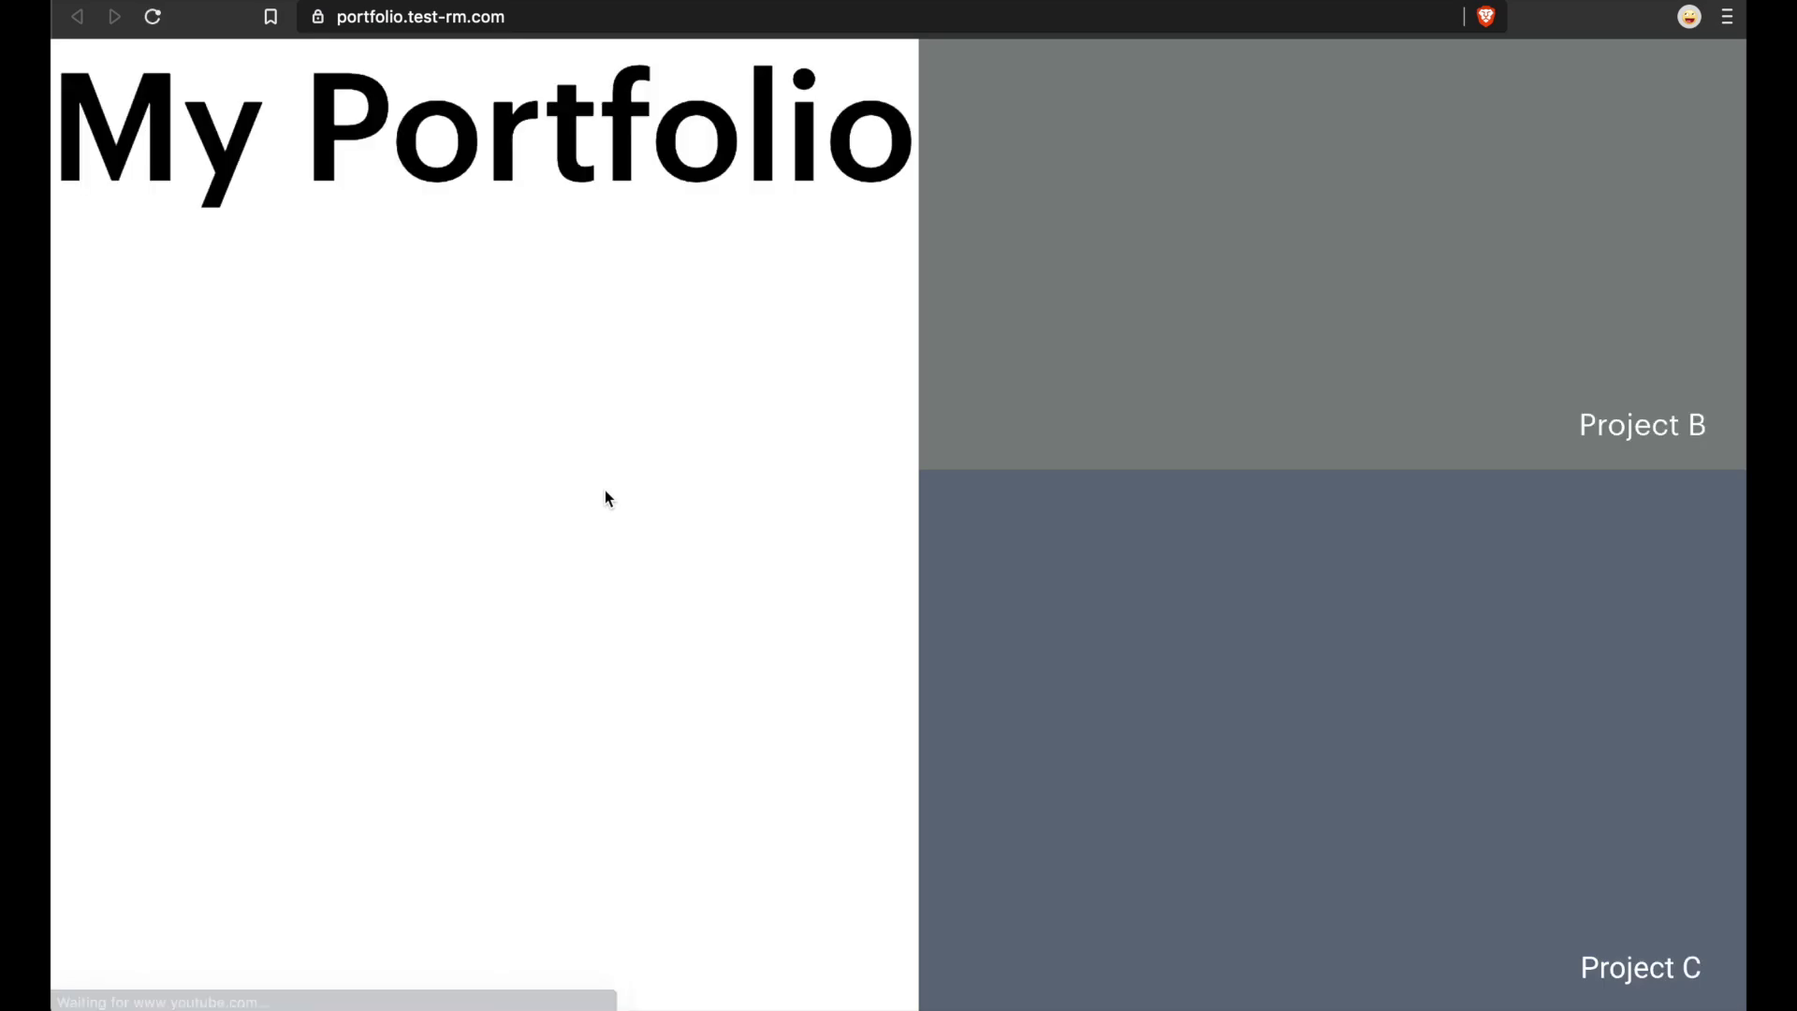
{"action": "left_click", "coordinate": [1586, 424]}
{"action": "scroll", "coordinate": [591, 52], "scroll_direction": "down", "scroll_amount": 3}
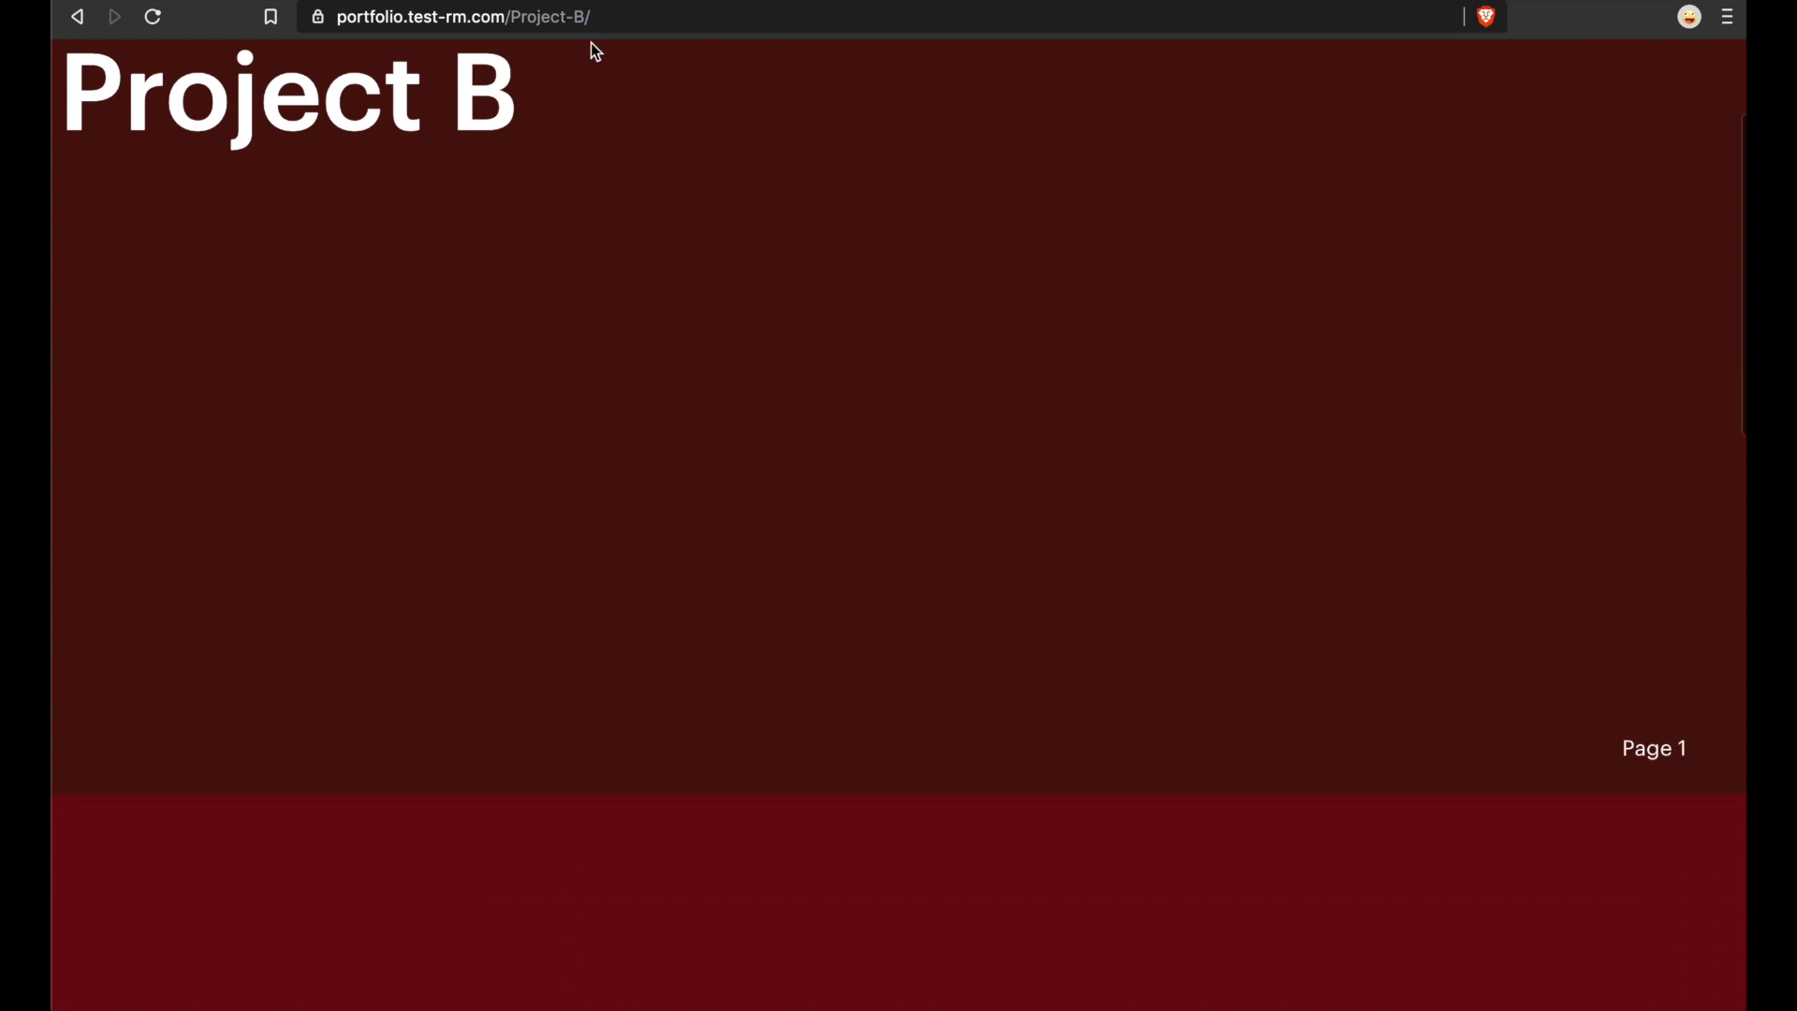